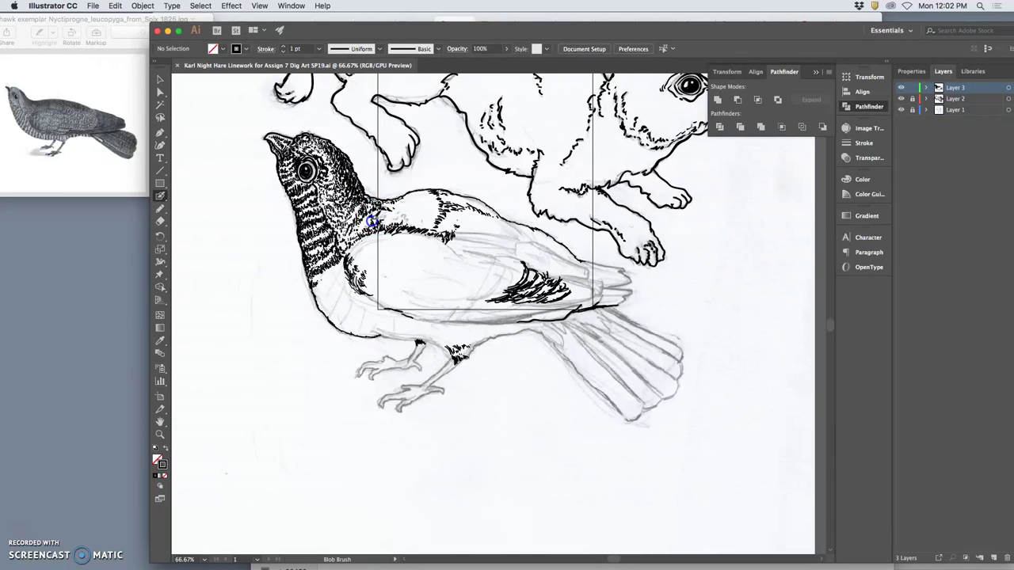
# Add short Blob Brush feather strokes on Layer 3 where the bird's neck meets its back.
pyautogui.click(371, 221)
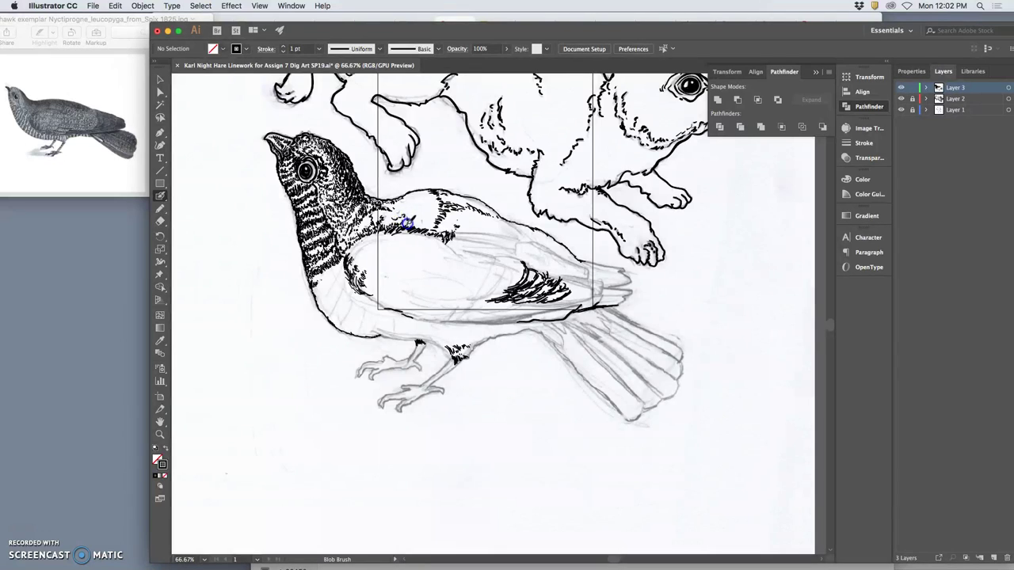
pyautogui.click(371, 221)
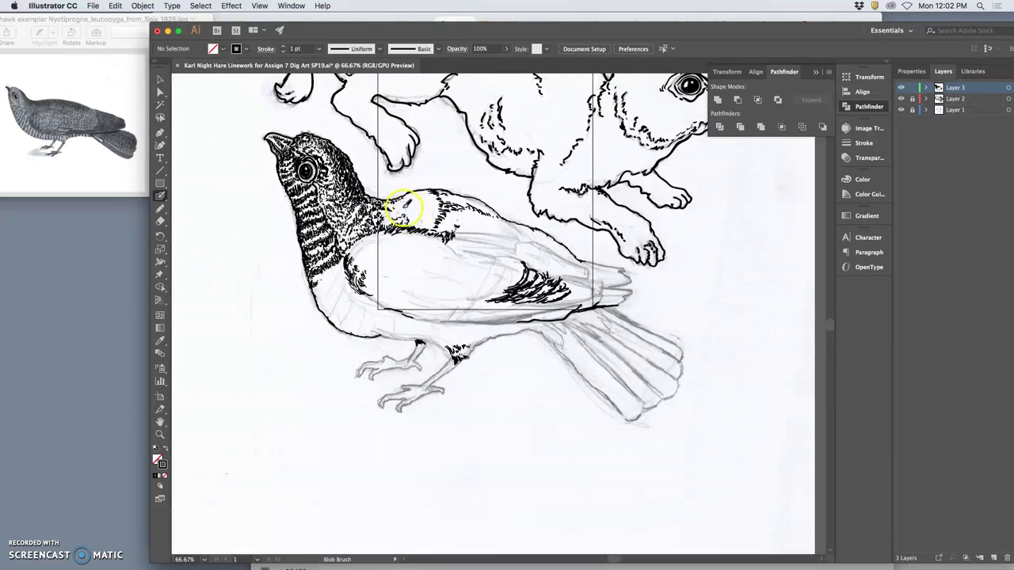
pyautogui.moveTo(407, 198); pyautogui.dragTo(400, 204)
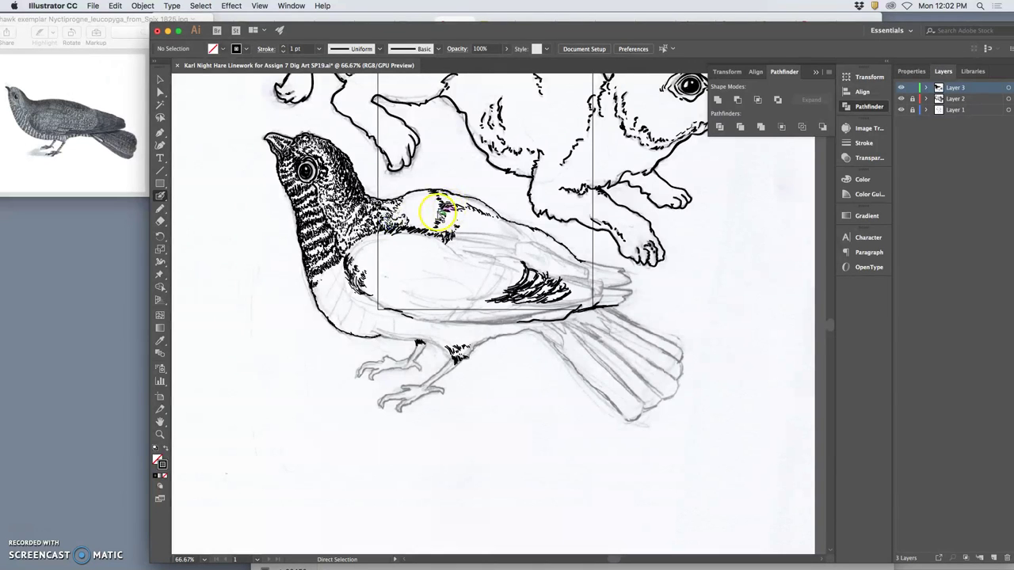
# Draw curved bands of short feather strokes across the bird's shoulder, between the neck plumage and the existing band on its back.
pyautogui.press('super+equal')
pyautogui.press('super+equal')
pyautogui.press('space')
pyautogui.moveTo(401, 194); pyautogui.dragTo(484, 320)
pyautogui.moveTo(438, 222)
pyautogui.mouseDown()
pyautogui.moveTo(464, 244)
pyautogui.moveTo(498, 366)
pyautogui.mouseUp()
pyautogui.moveTo(431, 203)
pyautogui.mouseDown()
pyautogui.moveTo(494, 292)
pyautogui.moveTo(539, 321)
pyautogui.mouseUp()
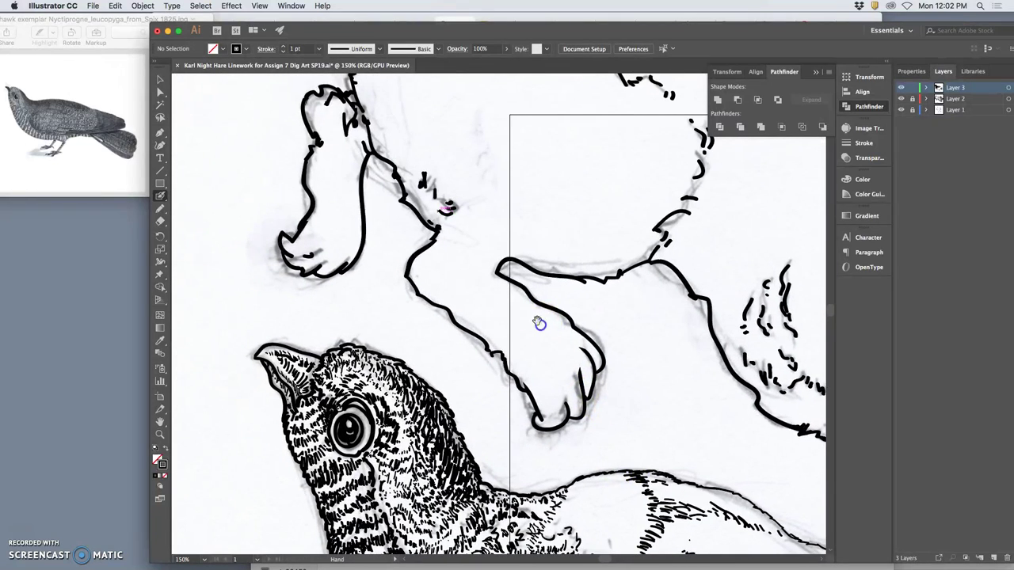
pyautogui.moveTo(595, 248)
pyautogui.mouseDown()
pyautogui.moveTo(644, 252)
pyautogui.moveTo(633, 293)
pyautogui.moveTo(659, 240)
pyautogui.moveTo(639, 287)
pyautogui.moveTo(633, 361)
pyautogui.moveTo(536, 247)
pyautogui.moveTo(605, 295)
pyautogui.moveTo(696, 252)
pyautogui.moveTo(694, 260)
pyautogui.mouseUp()
pyautogui.scroll(-5, 611, 335)
pyautogui.hscroll(5, 611, 335)
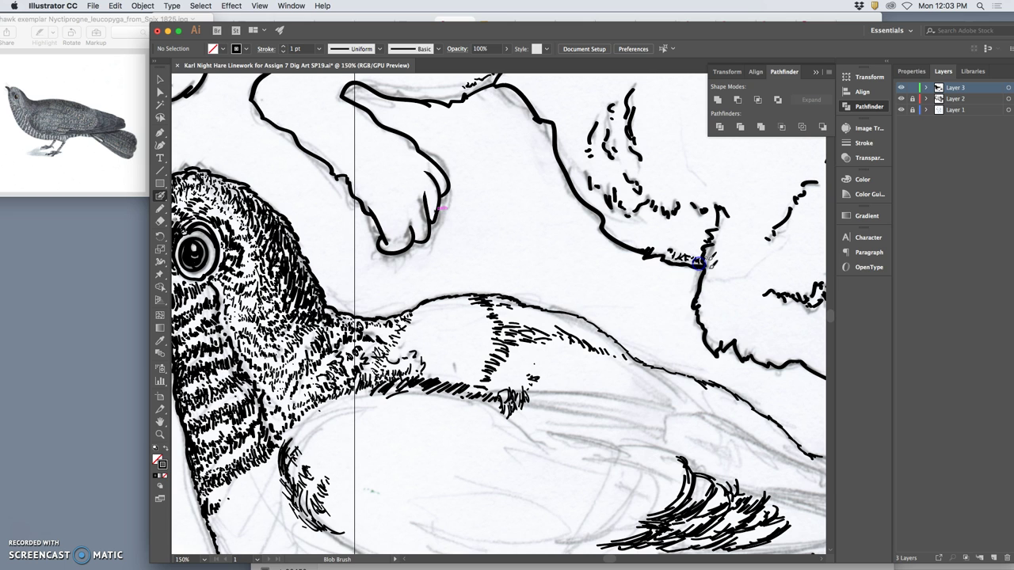
pyautogui.moveTo(576, 401); pyautogui.dragTo(576, 298)
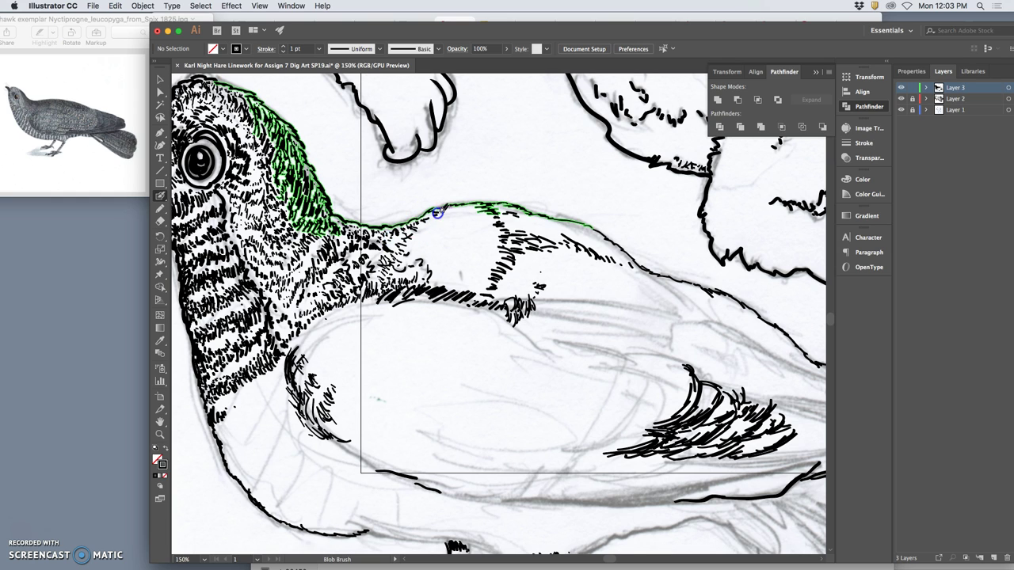
pyautogui.moveTo(436, 214)
pyautogui.mouseDown()
pyautogui.moveTo(471, 207)
pyautogui.moveTo(475, 216)
pyautogui.mouseUp()
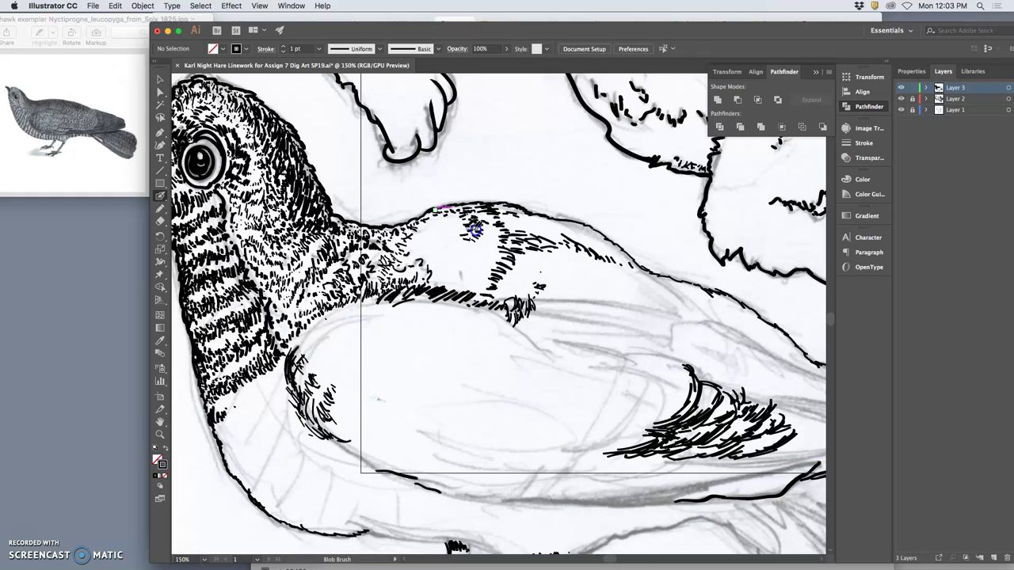
pyautogui.moveTo(476, 236)
pyautogui.mouseDown()
pyautogui.moveTo(455, 278)
pyautogui.moveTo(474, 271)
pyautogui.moveTo(481, 243)
pyautogui.moveTo(483, 265)
pyautogui.moveTo(459, 288)
pyautogui.moveTo(428, 286)
pyautogui.moveTo(443, 277)
pyautogui.moveTo(456, 290)
pyautogui.moveTo(486, 266)
pyautogui.moveTo(448, 258)
pyautogui.mouseUp()
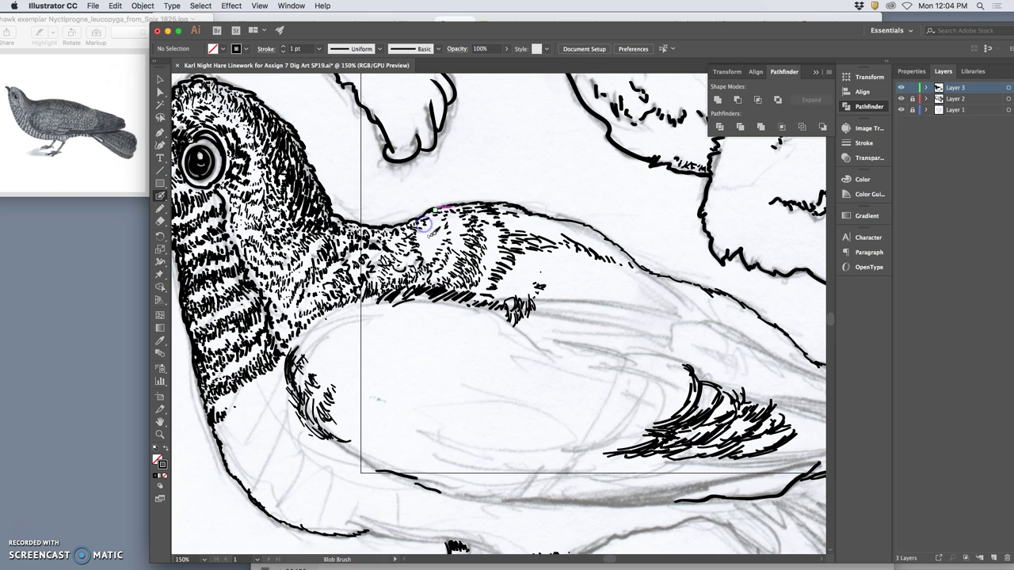
# Toggle Layer 3's visibility to compare the inked feathers with the pencil sketch, and check the whole drawing.
pyautogui.click(820, 128)
pyautogui.click(901, 87)
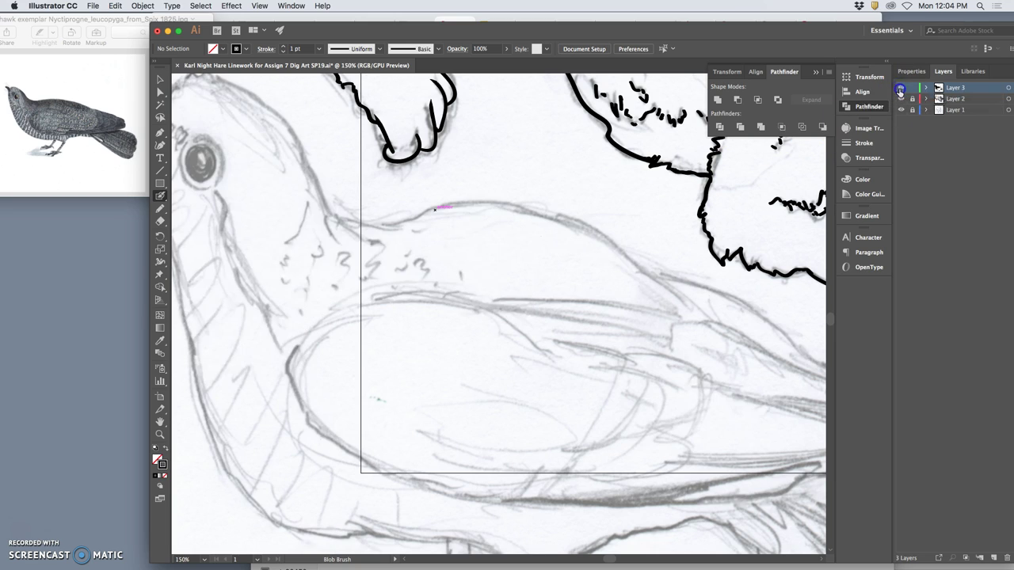
pyautogui.click(901, 87)
pyautogui.press('super+minus')
pyautogui.press('super+minus')
pyautogui.press('super+minus')
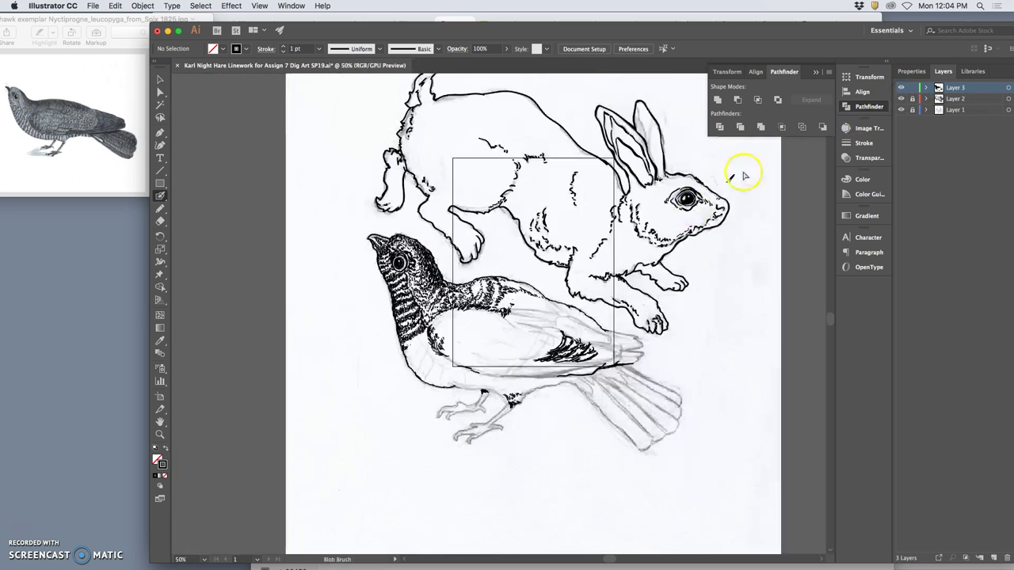
# Fill the light gaps in the shoulder plumage just behind the neck with small feather strokes.
pyautogui.press('super+plus')
pyautogui.press('super+plus')
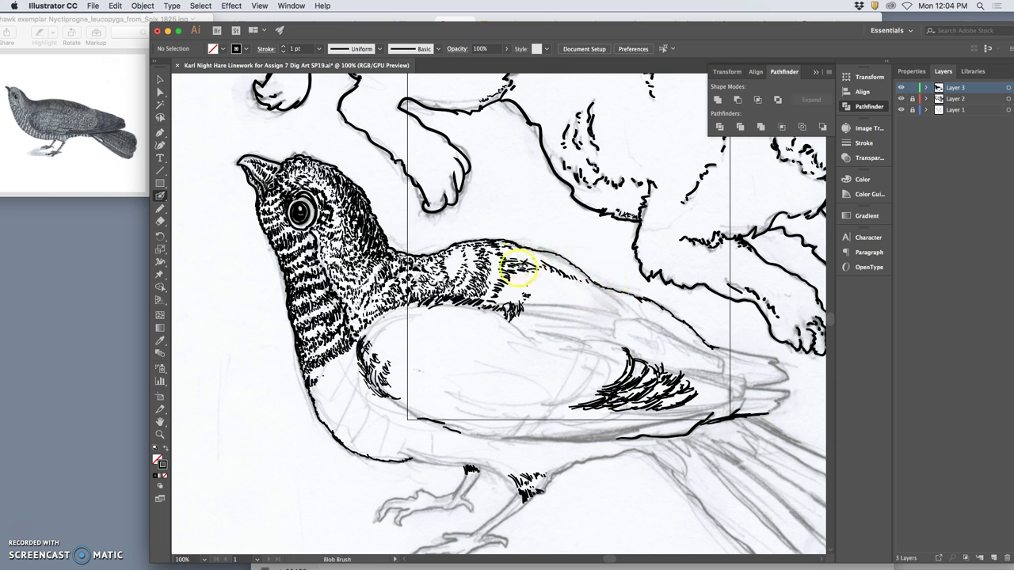
pyautogui.moveTo(452, 257); pyautogui.dragTo(454, 254)
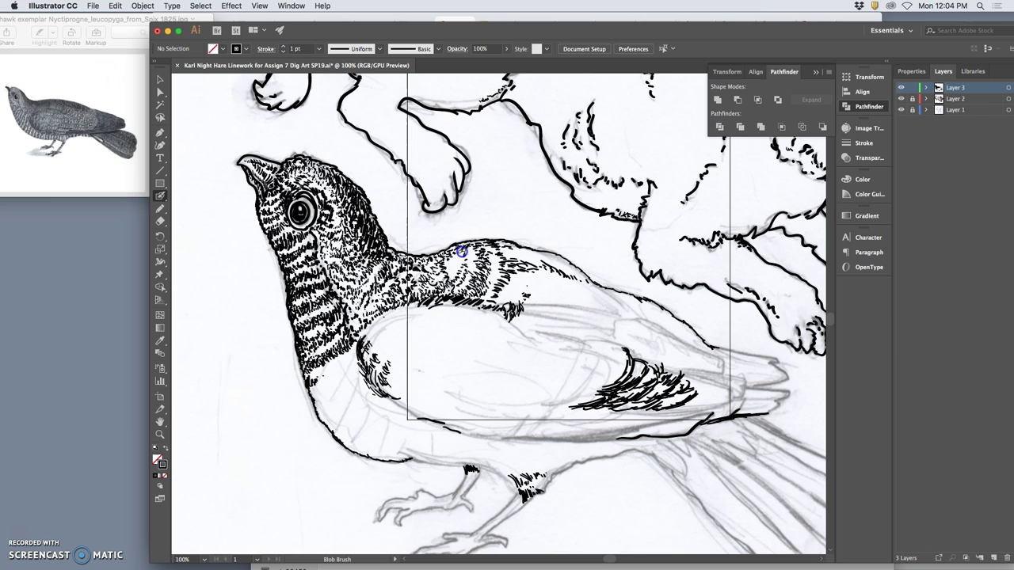
pyautogui.moveTo(454, 250); pyautogui.dragTo(458, 253)
pyautogui.moveTo(452, 261); pyautogui.dragTo(449, 267)
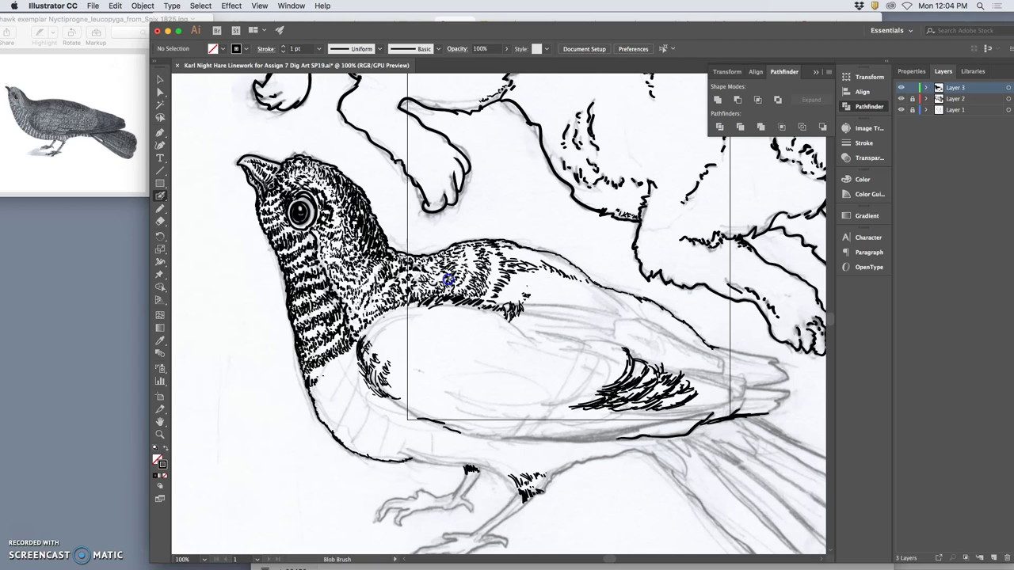
pyautogui.moveTo(461, 260); pyautogui.dragTo(462, 257)
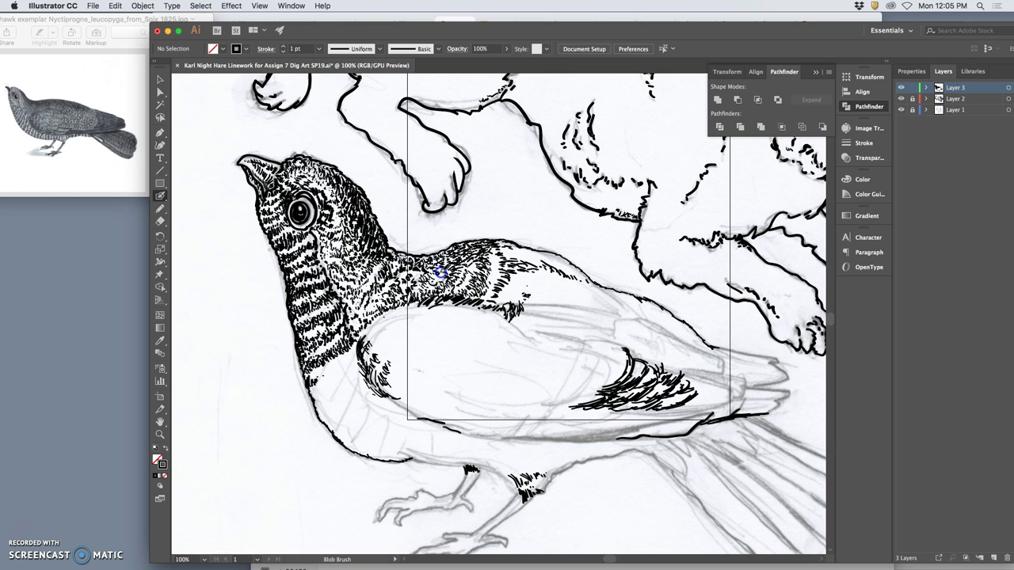
# Darken the upper back with dense feather strokes along its contour, between the shoulder and the existing feather band.
pyautogui.click(495, 257)
pyautogui.moveTo(478, 266)
pyautogui.mouseDown()
pyautogui.moveTo(486, 255)
pyautogui.moveTo(482, 267)
pyautogui.moveTo(467, 262)
pyautogui.mouseUp()
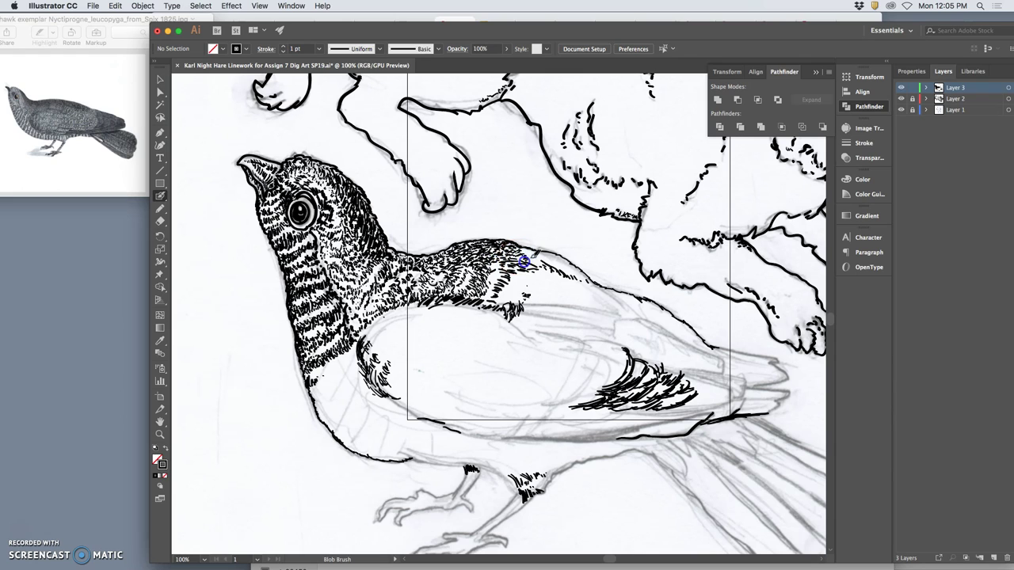
pyautogui.moveTo(534, 260); pyautogui.dragTo(539, 266)
pyautogui.moveTo(511, 309)
pyautogui.mouseDown()
pyautogui.moveTo(502, 267)
pyautogui.moveTo(411, 282)
pyautogui.moveTo(414, 271)
pyautogui.mouseUp()
pyautogui.moveTo(407, 267); pyautogui.dragTo(414, 265)
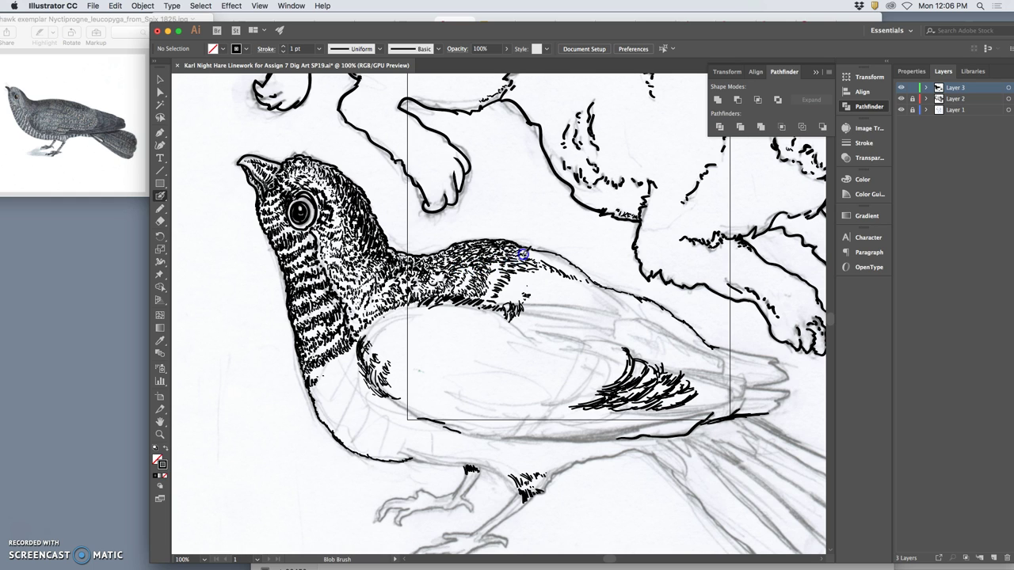
pyautogui.moveTo(525, 252); pyautogui.dragTo(532, 244)
pyautogui.click(452, 316)
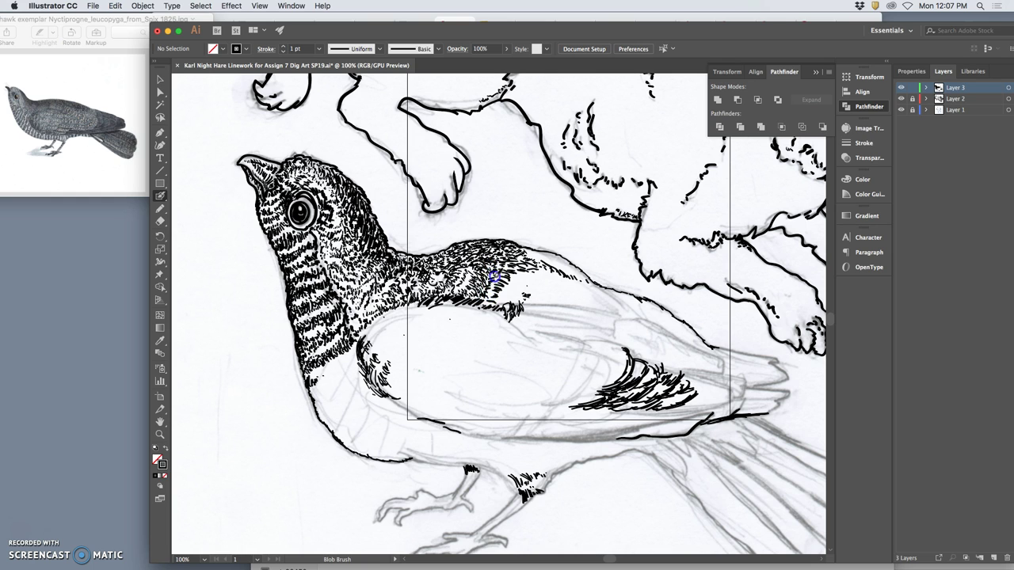
# Extend the feather strokes rearward along the back's contour, past the existing feather band toward the tail.
pyautogui.moveTo(520, 279)
pyautogui.mouseDown()
pyautogui.moveTo(501, 303)
pyautogui.moveTo(510, 304)
pyautogui.moveTo(528, 267)
pyautogui.moveTo(511, 287)
pyautogui.moveTo(515, 297)
pyautogui.moveTo(503, 296)
pyautogui.moveTo(524, 296)
pyautogui.moveTo(536, 267)
pyautogui.moveTo(561, 272)
pyautogui.moveTo(545, 269)
pyautogui.moveTo(560, 273)
pyautogui.moveTo(514, 296)
pyautogui.moveTo(527, 297)
pyautogui.moveTo(536, 269)
pyautogui.moveTo(587, 288)
pyautogui.moveTo(537, 273)
pyautogui.mouseUp()
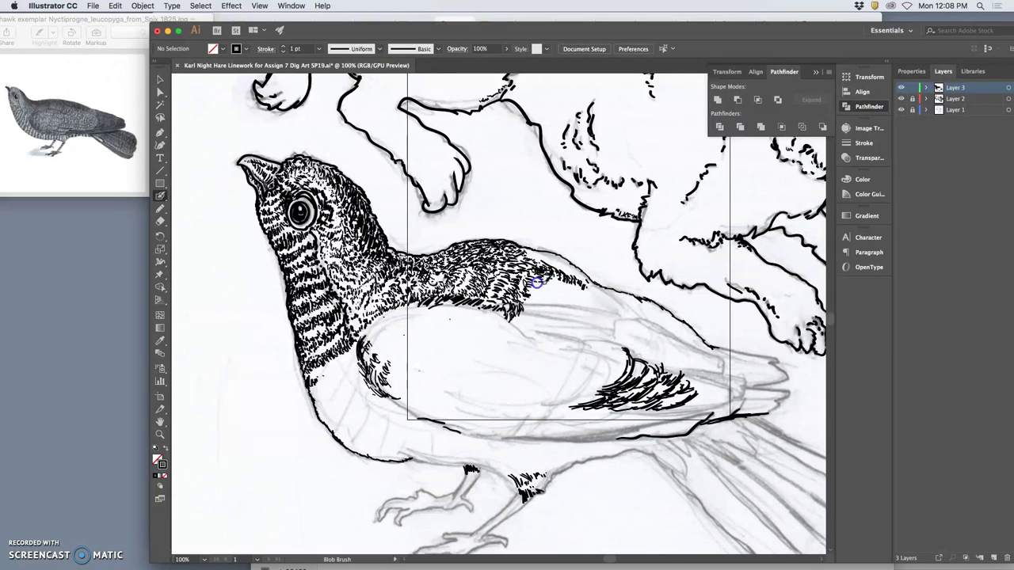
pyautogui.moveTo(545, 282)
pyautogui.mouseDown()
pyautogui.moveTo(497, 295)
pyautogui.moveTo(509, 287)
pyautogui.moveTo(491, 298)
pyautogui.moveTo(532, 253)
pyautogui.mouseUp()
pyautogui.moveTo(575, 257); pyautogui.dragTo(564, 269)
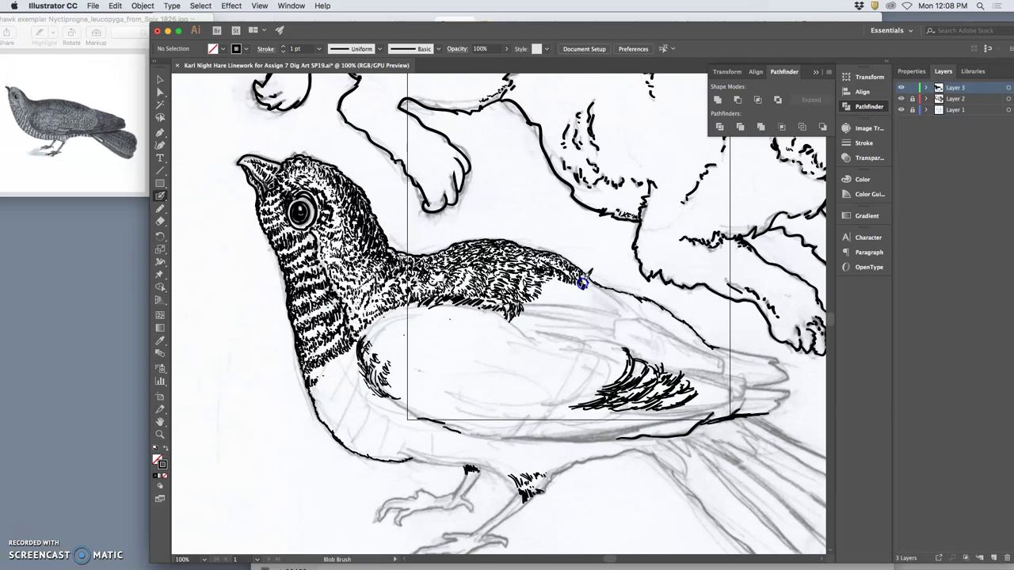
pyautogui.moveTo(592, 282); pyautogui.dragTo(581, 282)
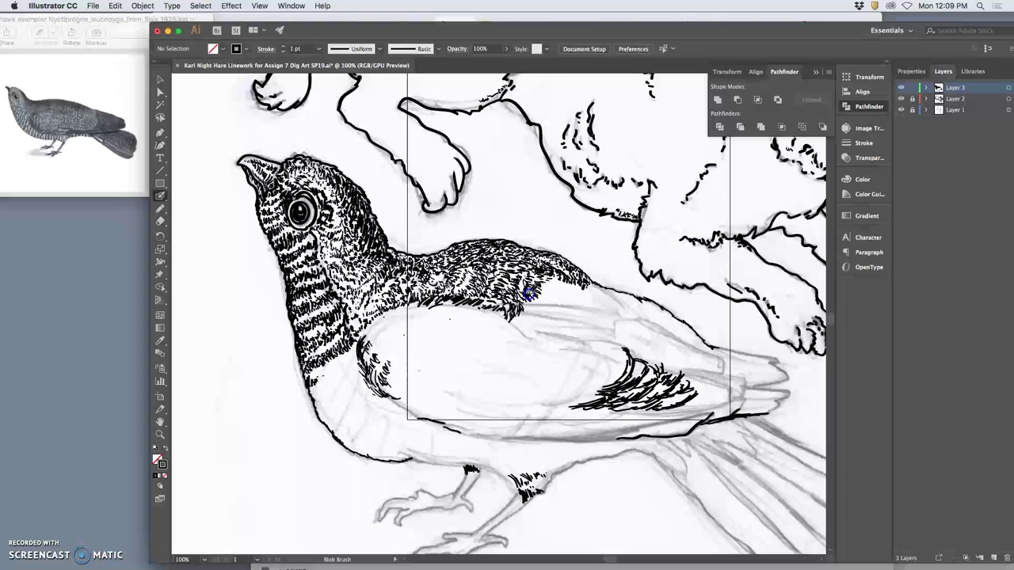
# Fill the lower rear part of the back with feather strokes down to the wing's upper edge.
pyautogui.moveTo(527, 297)
pyautogui.mouseDown()
pyautogui.moveTo(519, 320)
pyautogui.moveTo(500, 304)
pyautogui.moveTo(584, 309)
pyautogui.moveTo(564, 291)
pyautogui.moveTo(544, 265)
pyautogui.mouseUp()
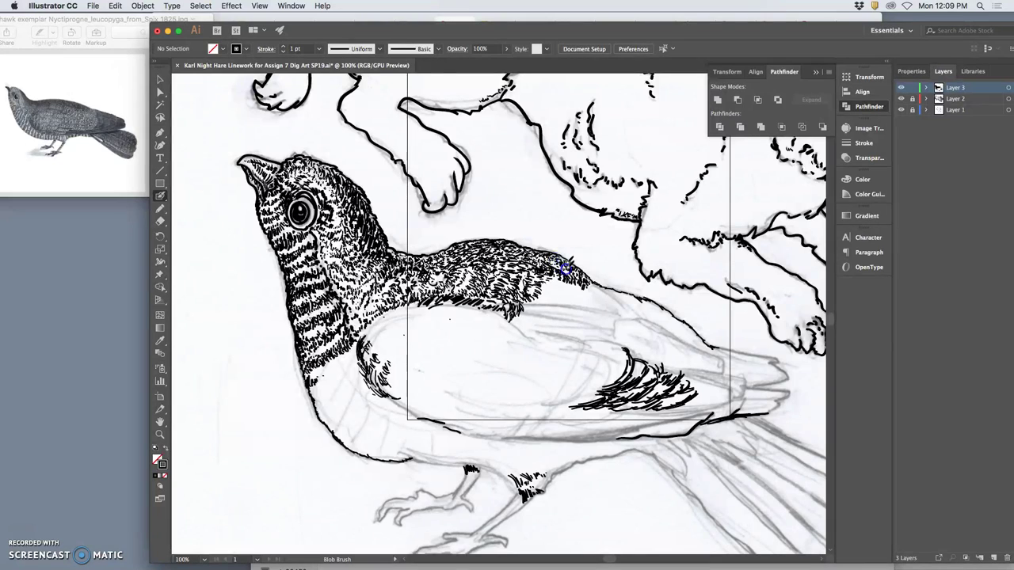
pyautogui.moveTo(568, 265)
pyautogui.mouseDown()
pyautogui.moveTo(609, 281)
pyautogui.moveTo(610, 303)
pyautogui.moveTo(593, 295)
pyautogui.moveTo(596, 285)
pyautogui.moveTo(610, 295)
pyautogui.moveTo(562, 281)
pyautogui.moveTo(550, 285)
pyautogui.moveTo(553, 299)
pyautogui.moveTo(526, 305)
pyautogui.moveTo(557, 283)
pyautogui.mouseUp()
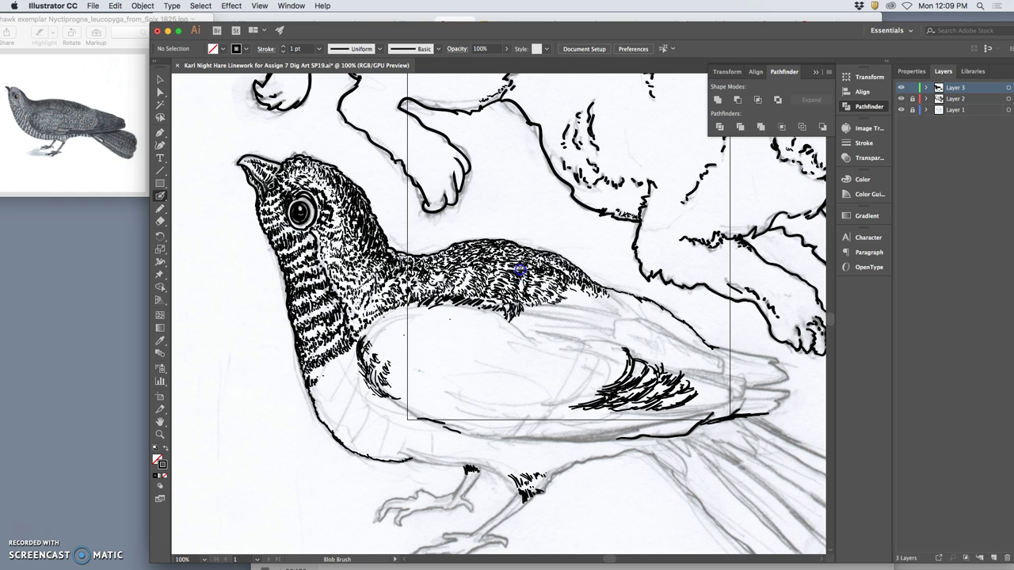
pyautogui.moveTo(520, 270)
pyautogui.mouseDown()
pyautogui.moveTo(529, 265)
pyautogui.moveTo(569, 302)
pyautogui.mouseUp()
pyautogui.moveTo(586, 291); pyautogui.dragTo(594, 295)
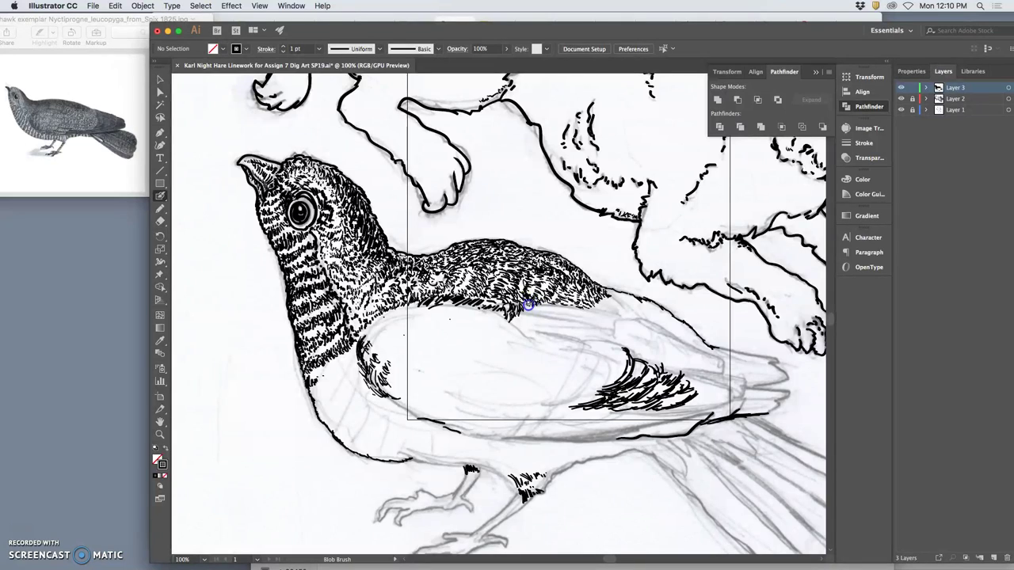
# Refine the back plumage with extra strokes at its rear tip, along its lower edge and in the tuft overlapping the wing.
pyautogui.scroll(5, 558, 292)
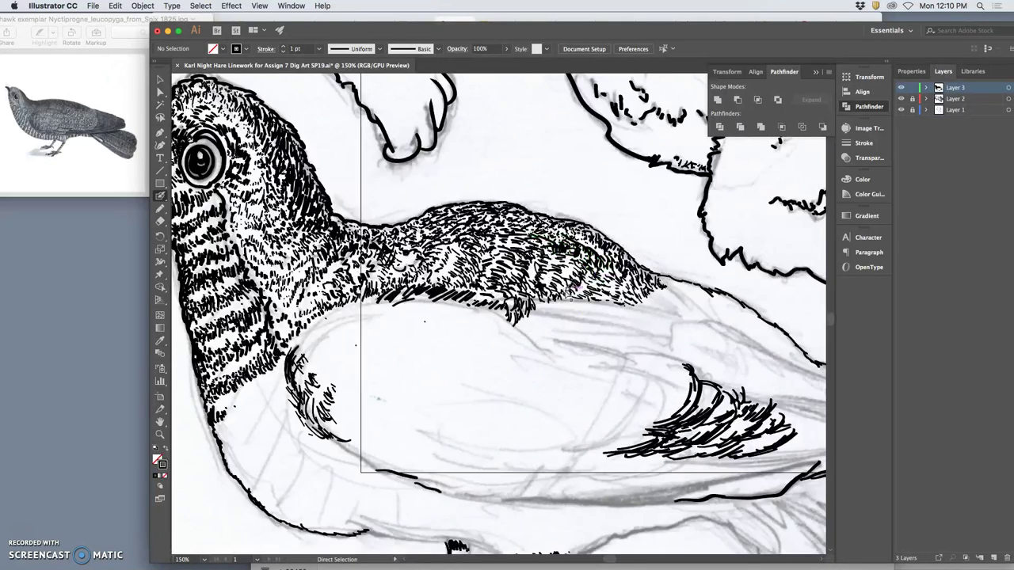
pyautogui.scroll(4, 563, 273)
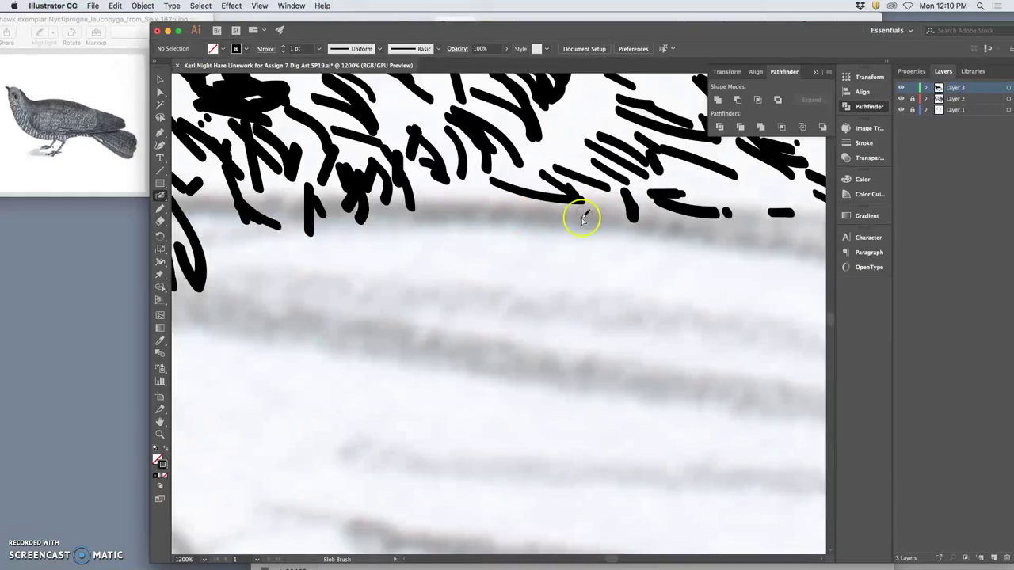
pyautogui.scroll(-6, 581, 215)
pyautogui.hscroll(-3, 561, 230)
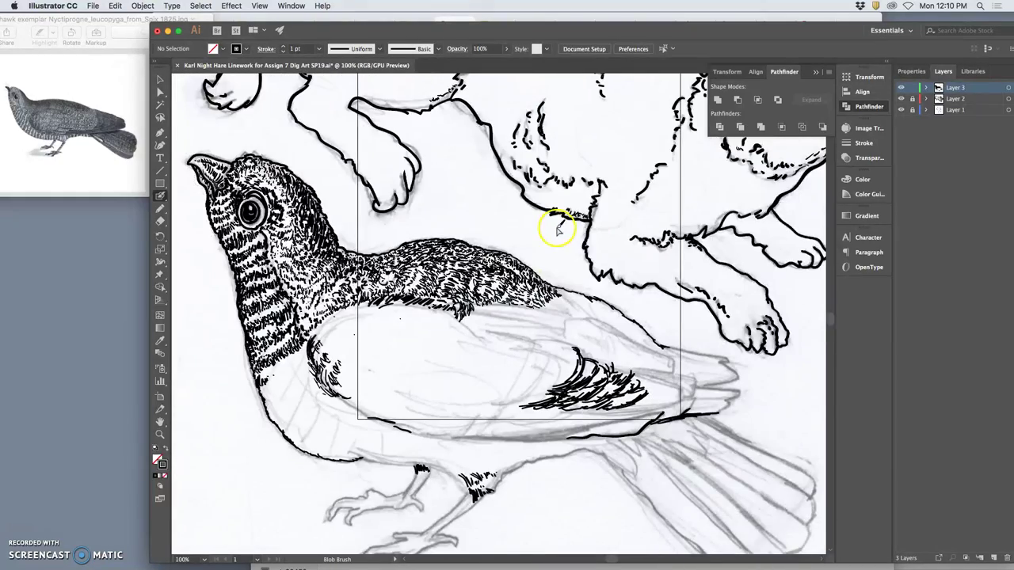
pyautogui.hscroll(2, 580, 225)
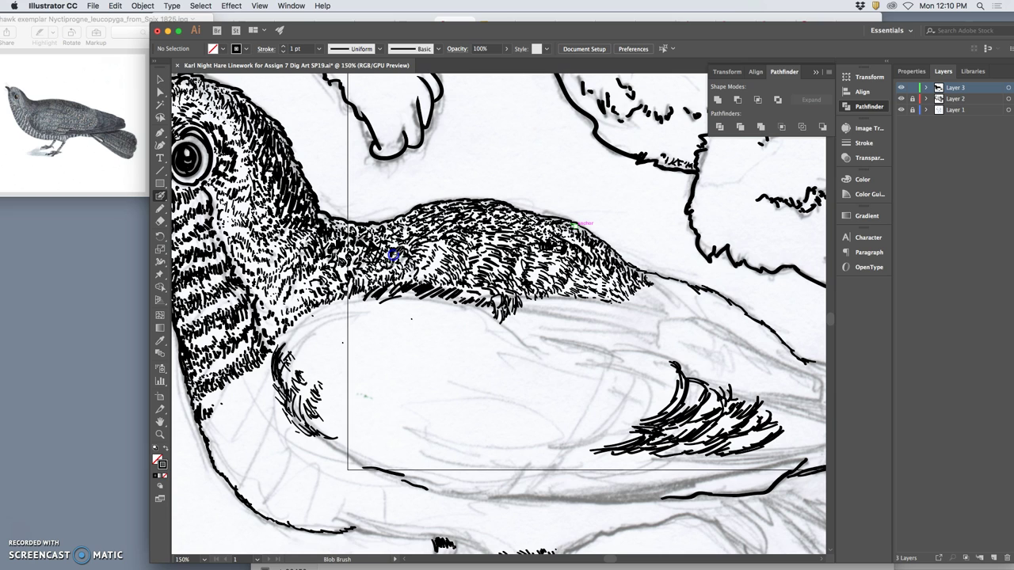
pyautogui.click(432, 268)
pyautogui.moveTo(627, 297)
pyautogui.mouseDown()
pyautogui.moveTo(655, 310)
pyautogui.moveTo(625, 288)
pyautogui.moveTo(627, 301)
pyautogui.moveTo(584, 293)
pyautogui.mouseUp()
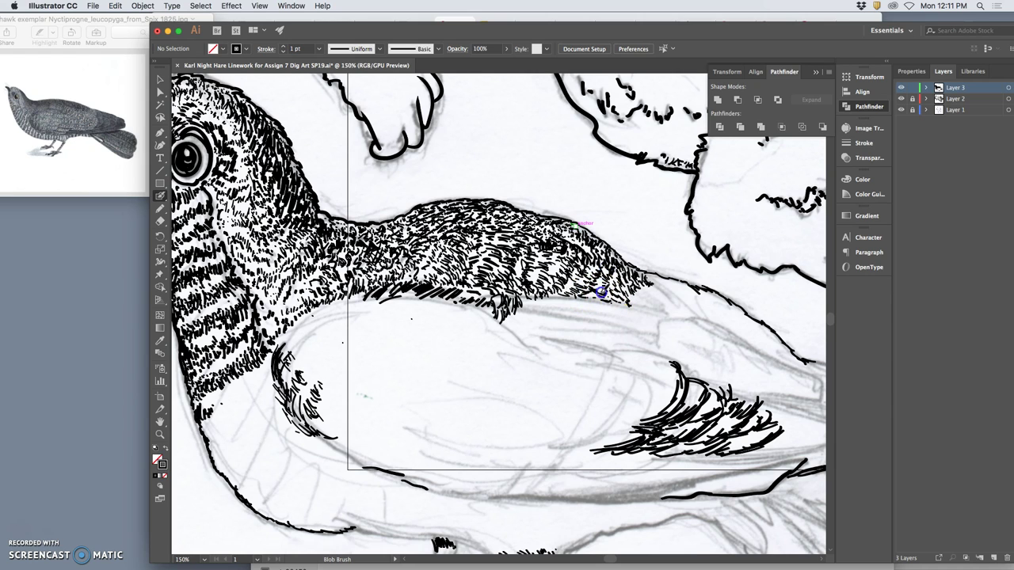
pyautogui.moveTo(593, 293)
pyautogui.mouseDown()
pyautogui.moveTo(633, 298)
pyautogui.moveTo(638, 309)
pyautogui.moveTo(649, 294)
pyautogui.moveTo(638, 288)
pyautogui.moveTo(660, 287)
pyautogui.mouseUp()
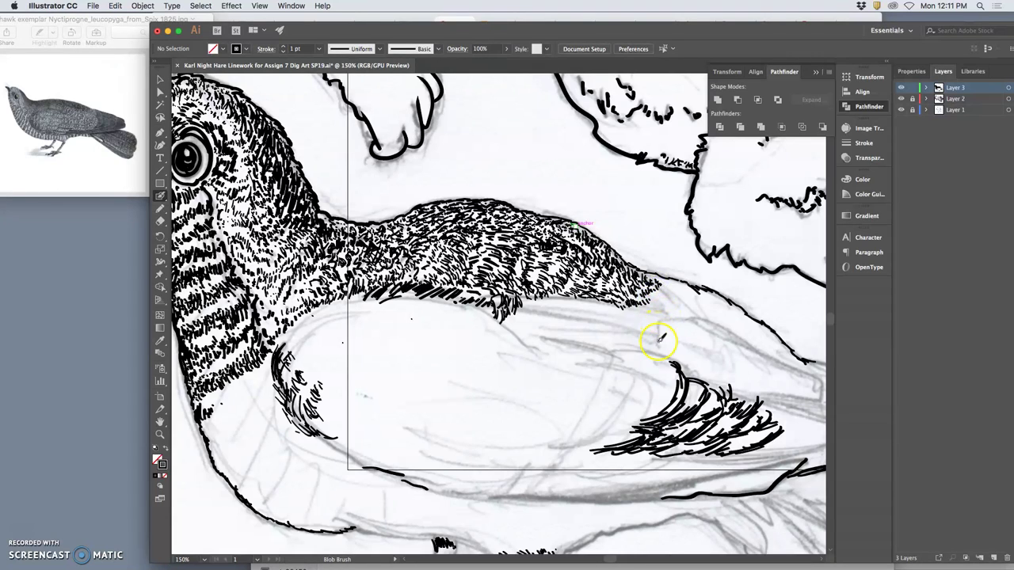
pyautogui.moveTo(544, 317)
pyautogui.mouseDown()
pyautogui.moveTo(507, 315)
pyautogui.moveTo(508, 328)
pyautogui.moveTo(534, 297)
pyautogui.moveTo(517, 329)
pyautogui.moveTo(532, 325)
pyautogui.moveTo(539, 297)
pyautogui.moveTo(520, 344)
pyautogui.moveTo(525, 295)
pyautogui.mouseUp()
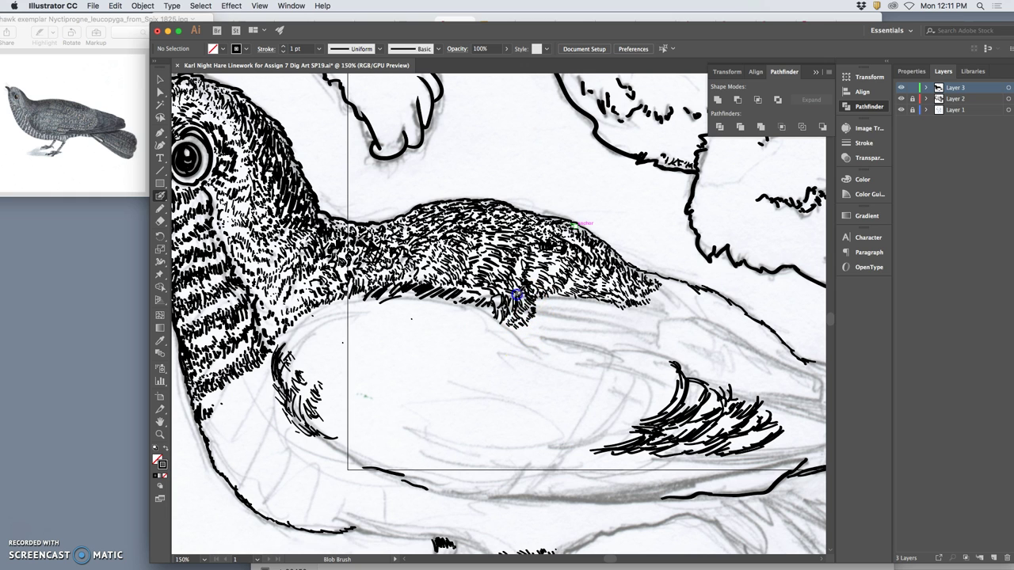
# Examine the inked back plumage within the whole drawing and up close along the wing's upper edge.
pyautogui.press('super+minus')
pyautogui.press('super+minus')
pyautogui.press('super+minus')
pyautogui.press('super+minus')
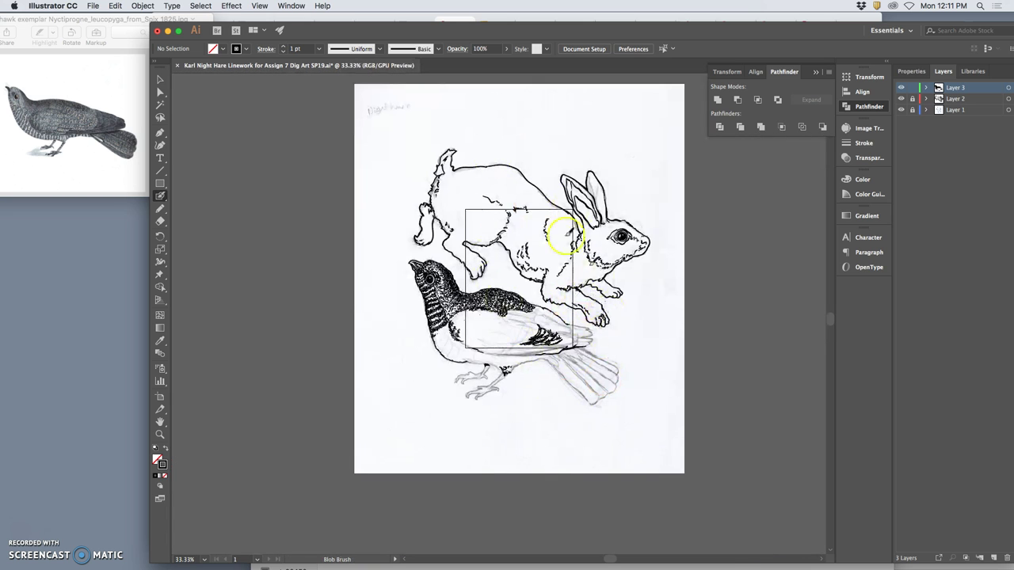
pyautogui.scroll(2, 543, 242)
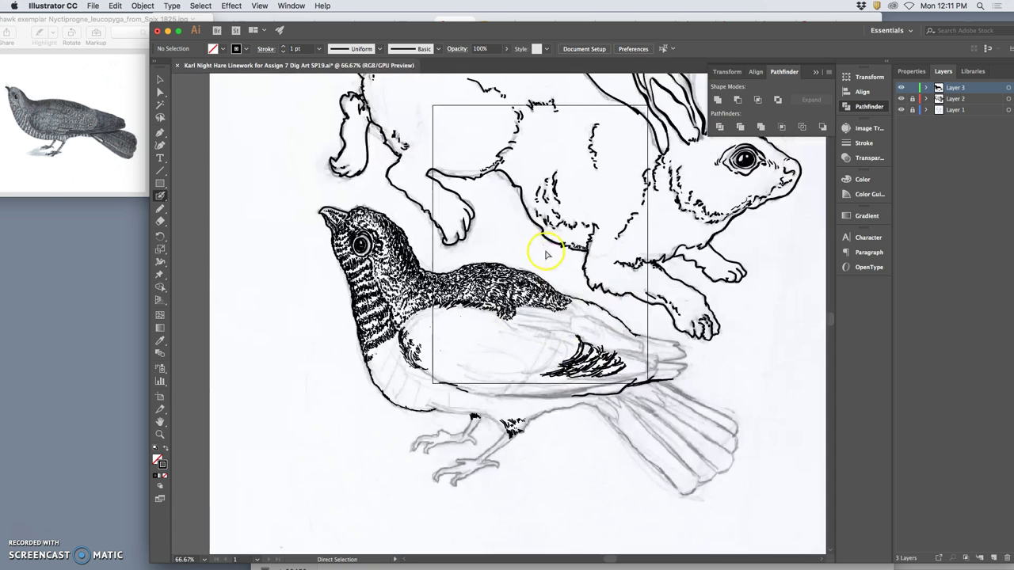
pyautogui.scroll(-1, 543, 237)
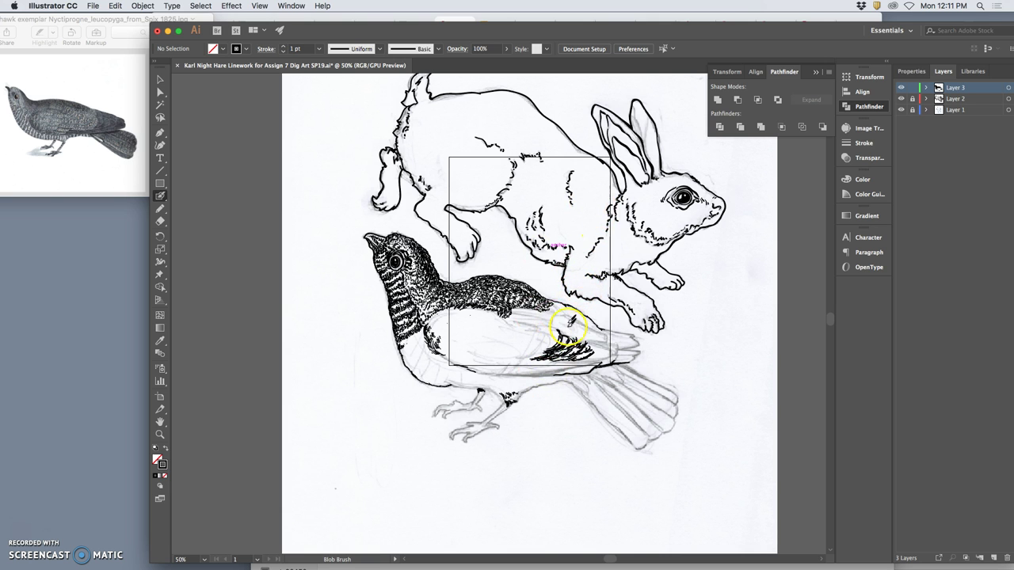
pyautogui.press('super+equal')
pyautogui.press('super+equal')
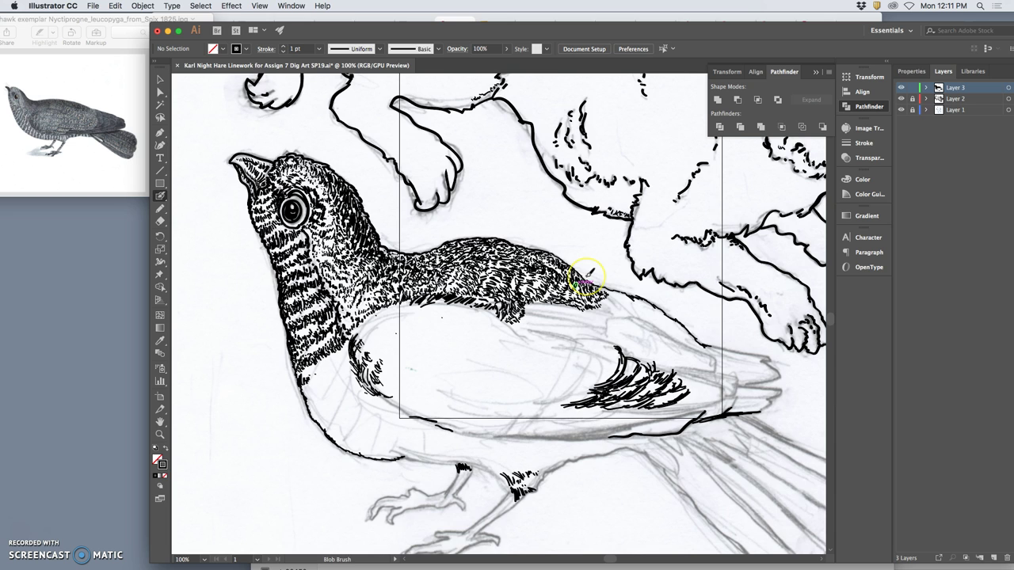
pyautogui.press('super+equal')
pyautogui.press('super+equal')
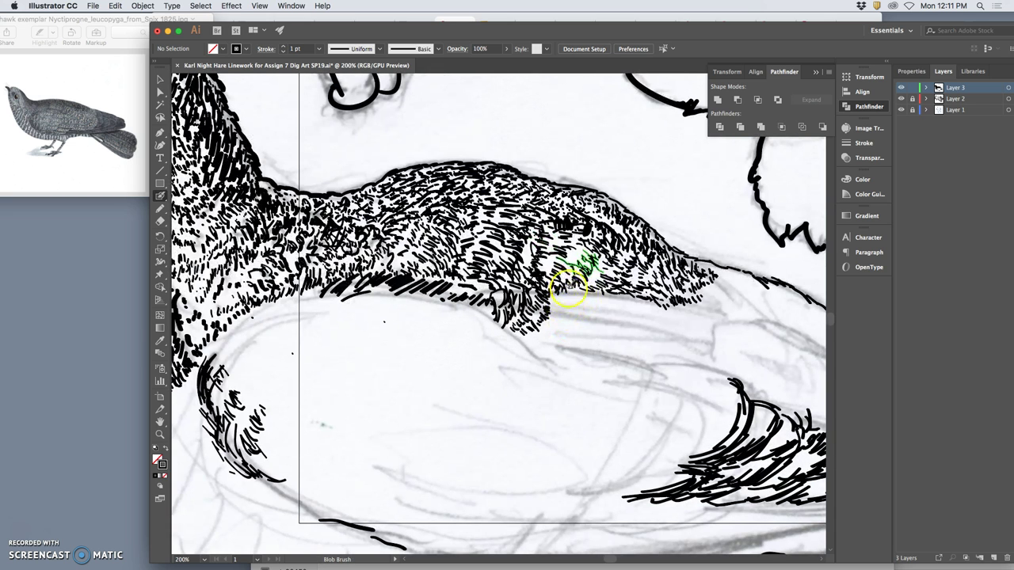
# Widen the feather tuft overlapping the wing rearward and darken the plumage edge along the wing's top with short strokes.
pyautogui.moveTo(573, 268); pyautogui.dragTo(586, 259)
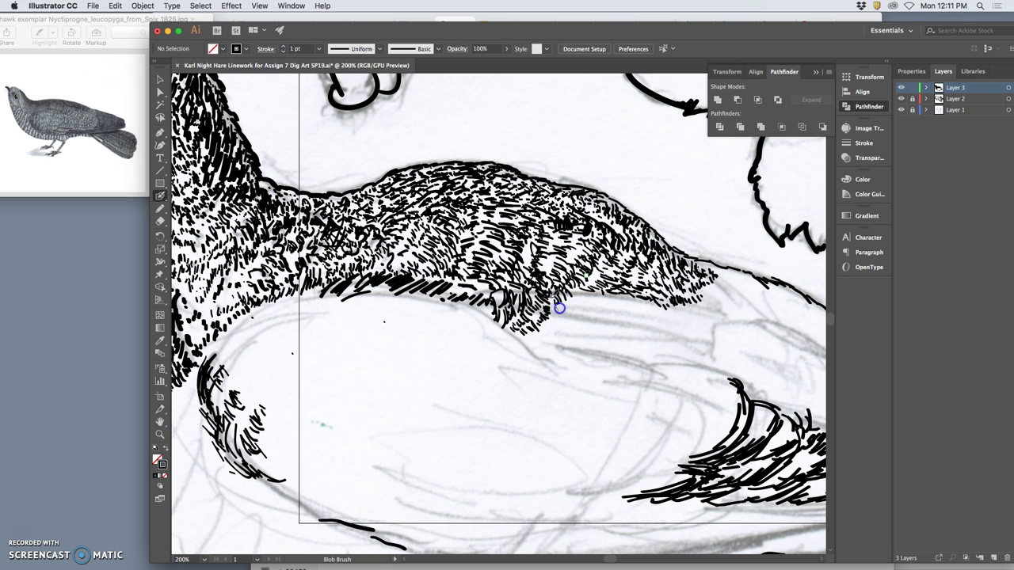
pyautogui.moveTo(549, 310); pyautogui.dragTo(548, 327)
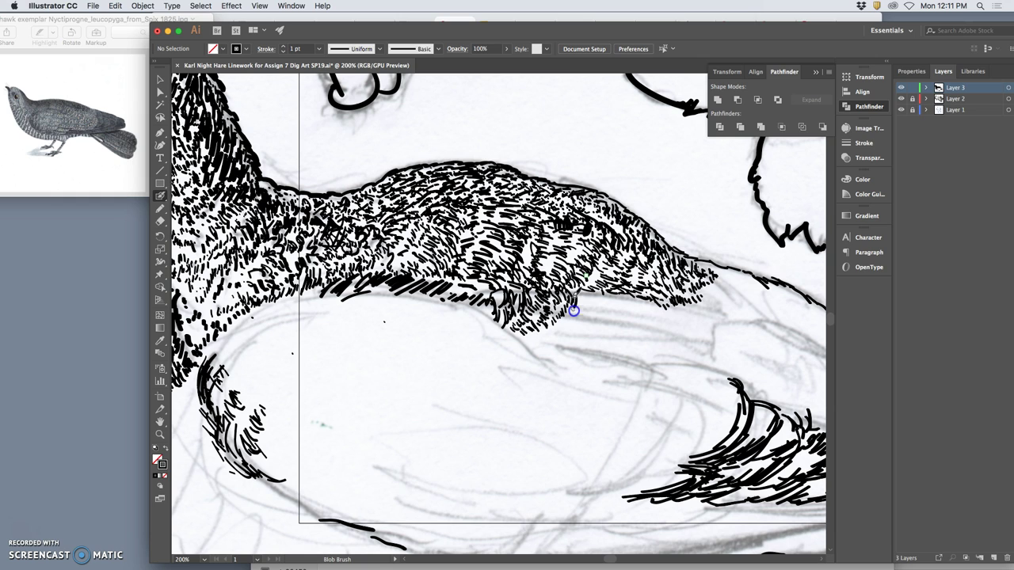
pyautogui.moveTo(579, 304); pyautogui.dragTo(561, 325)
pyautogui.moveTo(557, 286); pyautogui.dragTo(562, 292)
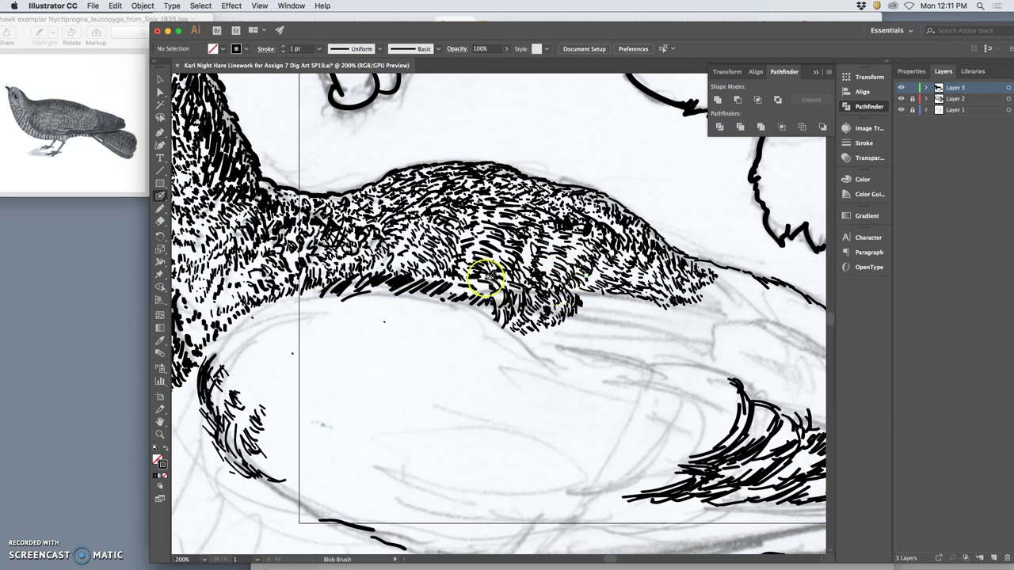
pyautogui.moveTo(448, 287)
pyautogui.mouseDown()
pyautogui.moveTo(437, 283)
pyautogui.moveTo(484, 298)
pyautogui.moveTo(475, 285)
pyautogui.moveTo(383, 279)
pyautogui.mouseUp()
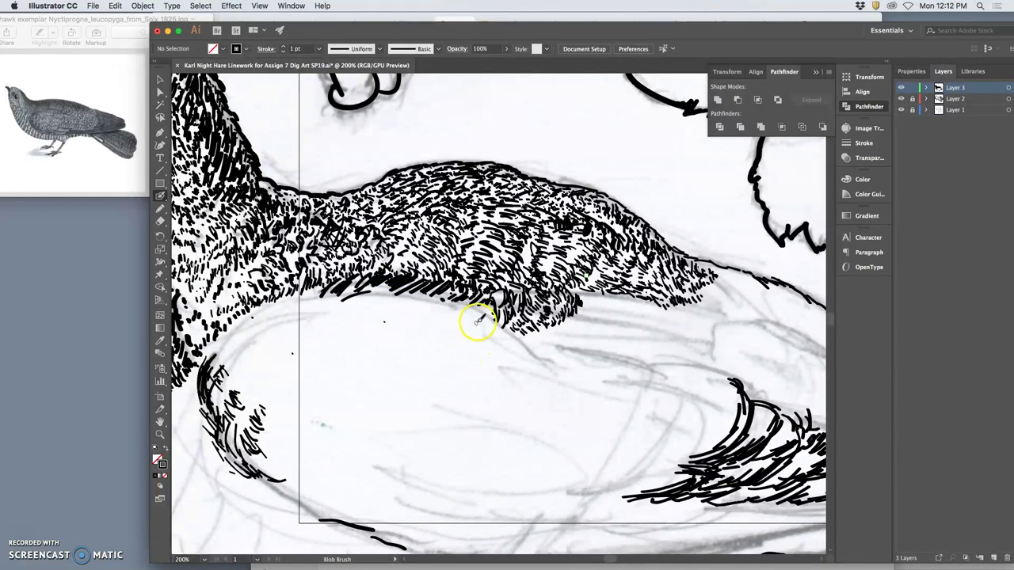
# Extend the feather strokes from the back plumage's rear tip along the back's outline toward the tail.
pyautogui.press('super+minus')
pyautogui.press('super+minus')
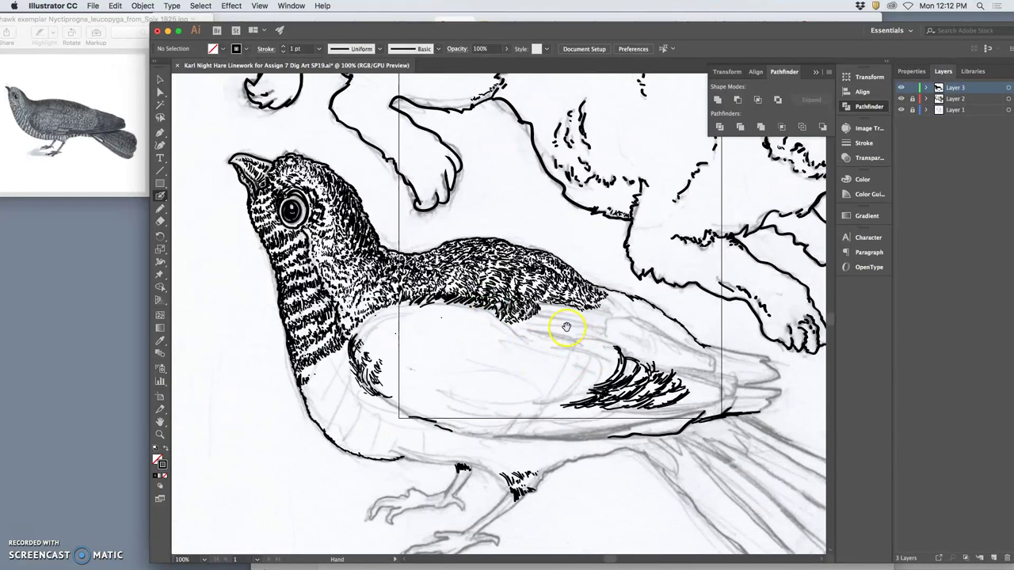
pyautogui.scroll(-4, 566, 324)
pyautogui.hscroll(6, 566, 324)
pyautogui.moveTo(476, 225); pyautogui.dragTo(475, 227)
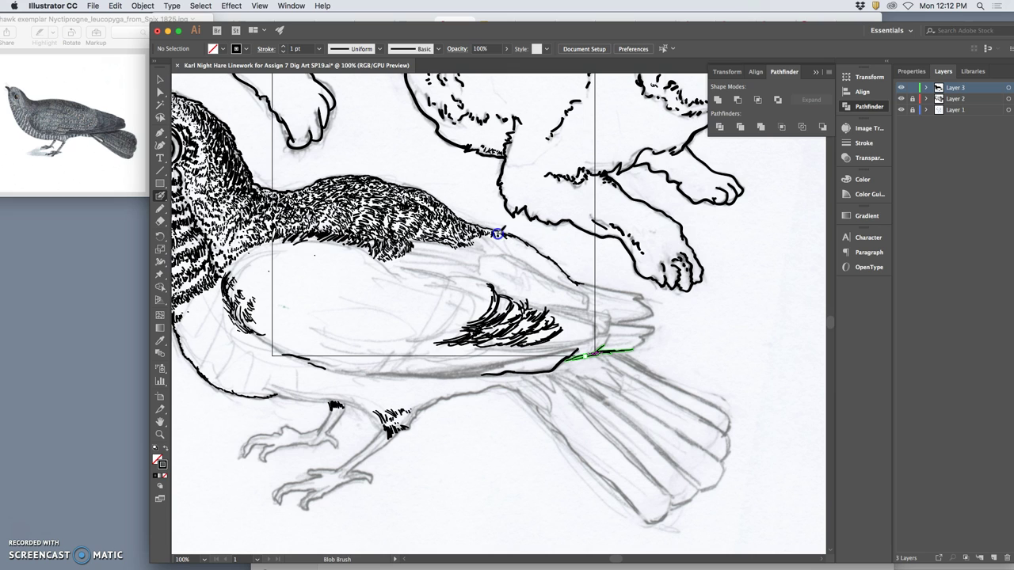
pyautogui.moveTo(489, 223); pyautogui.dragTo(483, 229)
pyautogui.moveTo(521, 238); pyautogui.dragTo(514, 249)
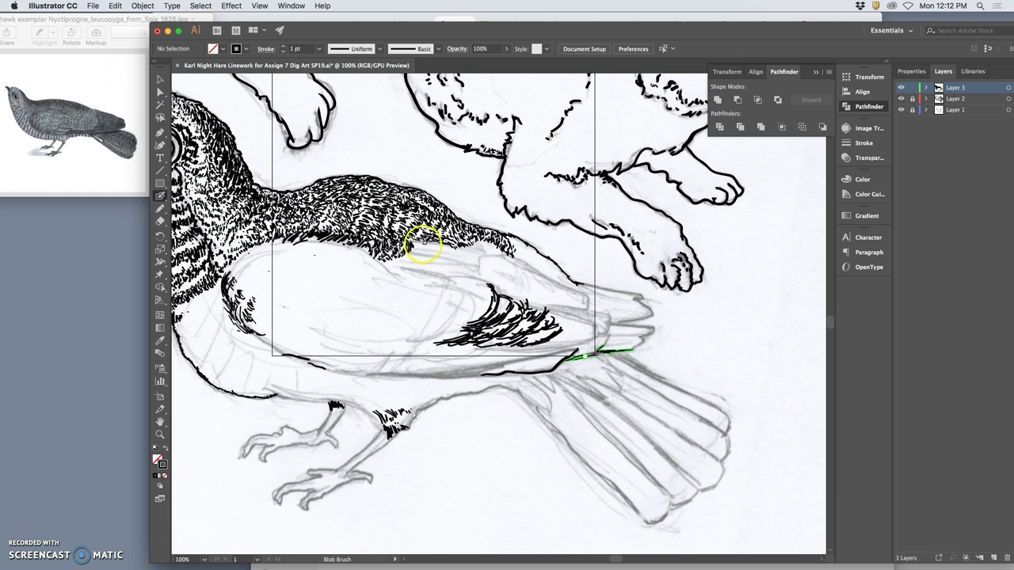
# Fill the back plumage's lower edge between the wing tuft and the rear tip with short feather strokes.
pyautogui.moveTo(416, 236); pyautogui.dragTo(417, 247)
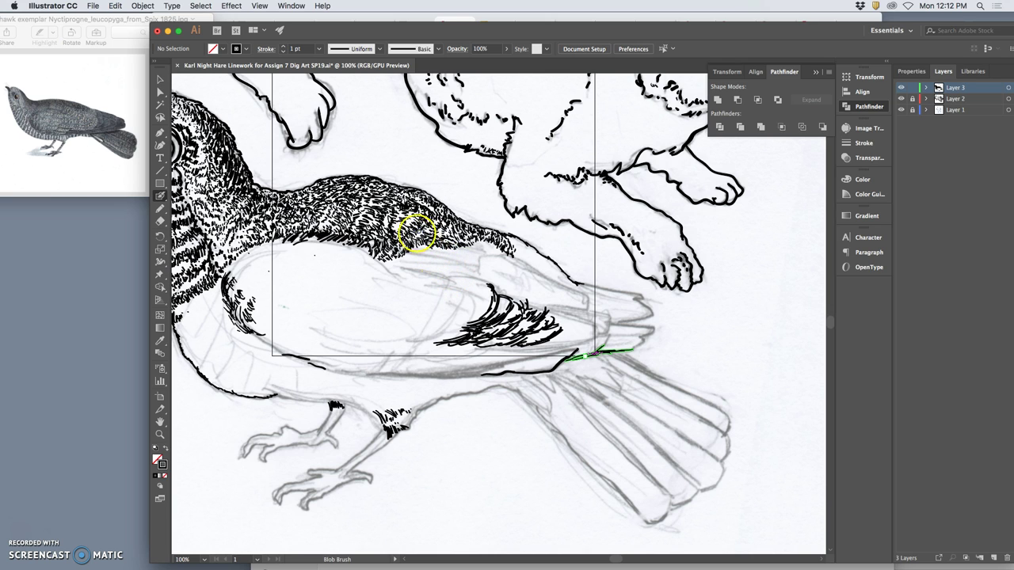
pyautogui.moveTo(417, 229); pyautogui.dragTo(420, 231)
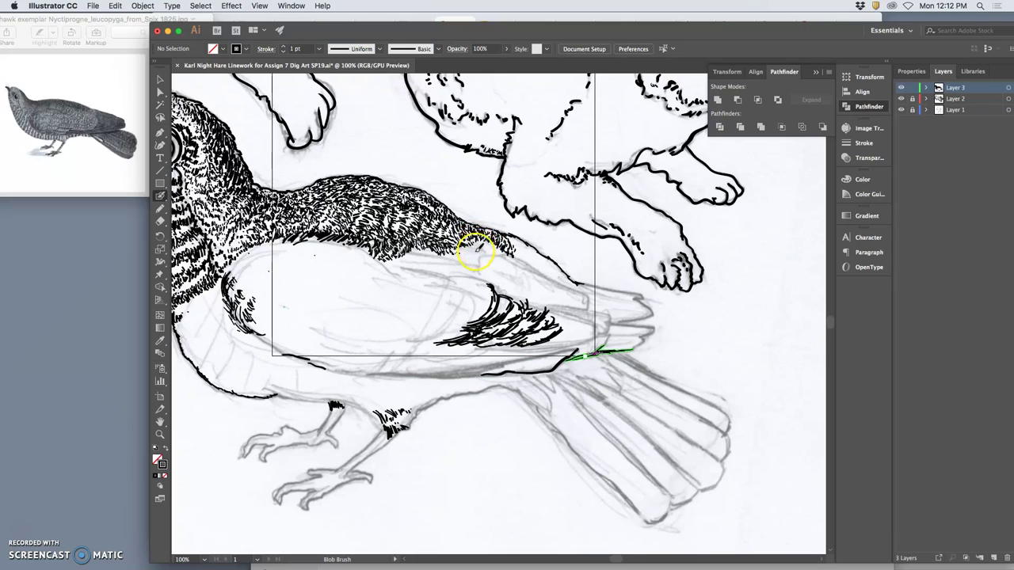
pyautogui.moveTo(475, 249)
pyautogui.mouseDown()
pyautogui.moveTo(476, 261)
pyautogui.moveTo(419, 260)
pyautogui.moveTo(407, 240)
pyautogui.moveTo(403, 255)
pyautogui.mouseUp()
pyautogui.moveTo(451, 260)
pyautogui.mouseDown()
pyautogui.moveTo(477, 243)
pyautogui.moveTo(487, 258)
pyautogui.moveTo(492, 240)
pyautogui.moveTo(504, 261)
pyautogui.moveTo(507, 252)
pyautogui.moveTo(484, 245)
pyautogui.mouseUp()
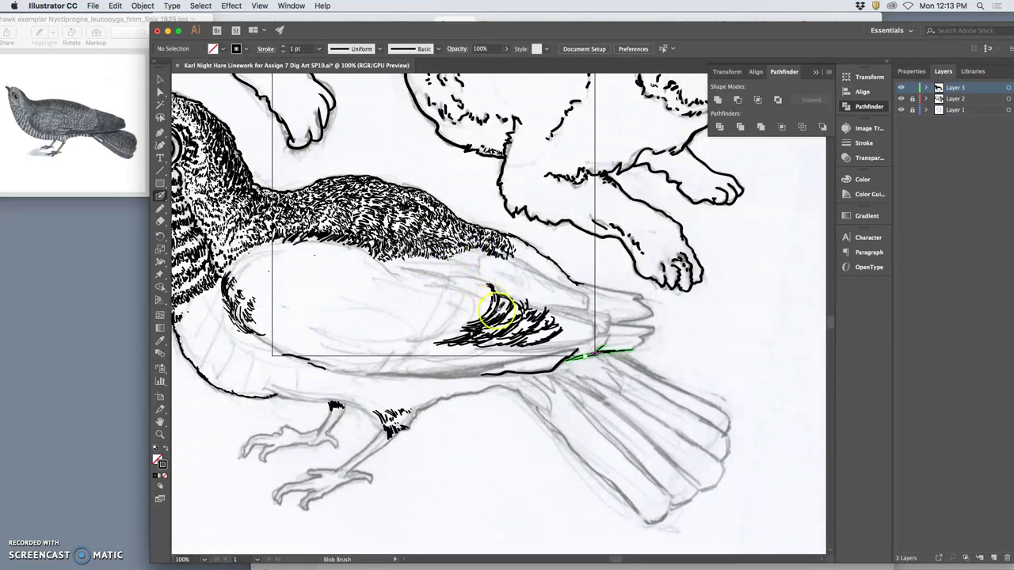
# Deepen the back plumage behind the wing tuft with dense strokes reaching down to the pencilled wing edge.
pyautogui.moveTo(430, 290)
pyautogui.mouseDown()
pyautogui.moveTo(482, 274)
pyautogui.moveTo(513, 293)
pyautogui.moveTo(502, 301)
pyautogui.mouseUp()
pyautogui.moveTo(518, 335); pyautogui.dragTo(455, 275)
pyautogui.moveTo(419, 215); pyautogui.dragTo(427, 216)
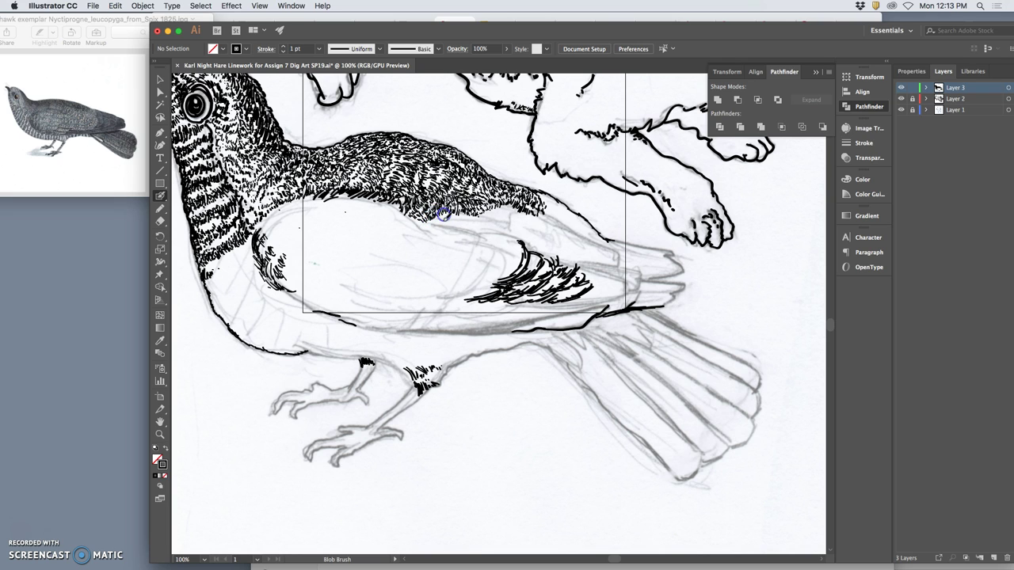
pyautogui.click(442, 241)
pyautogui.moveTo(428, 221); pyautogui.dragTo(428, 224)
pyautogui.moveTo(447, 219)
pyautogui.mouseDown()
pyautogui.moveTo(435, 222)
pyautogui.moveTo(532, 190)
pyautogui.moveTo(543, 198)
pyautogui.mouseUp()
pyautogui.moveTo(593, 219)
pyautogui.mouseDown()
pyautogui.moveTo(605, 242)
pyautogui.moveTo(600, 227)
pyautogui.moveTo(549, 236)
pyautogui.moveTo(494, 221)
pyautogui.moveTo(502, 204)
pyautogui.moveTo(547, 216)
pyautogui.mouseUp()
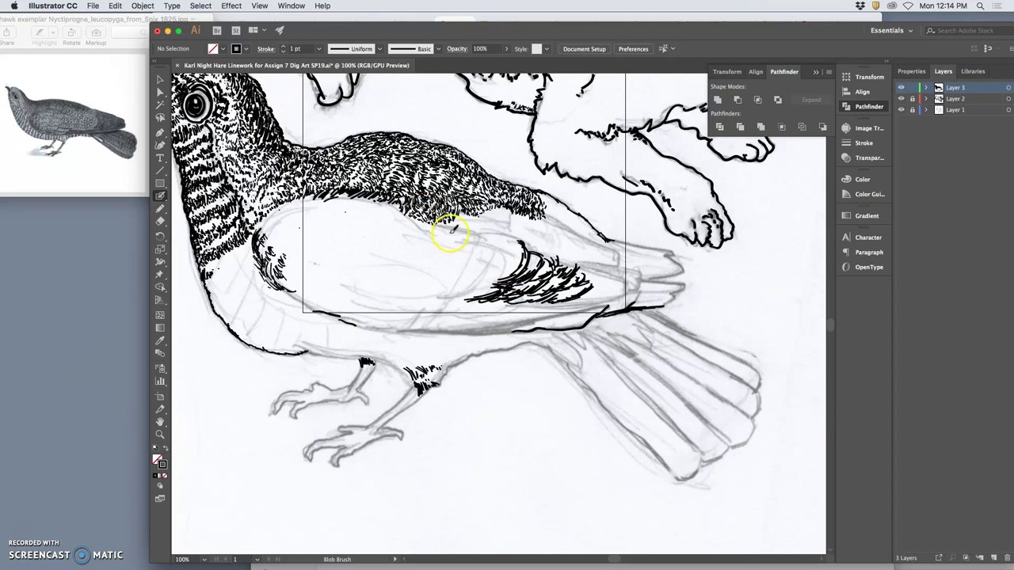
pyautogui.moveTo(442, 215); pyautogui.dragTo(456, 229)
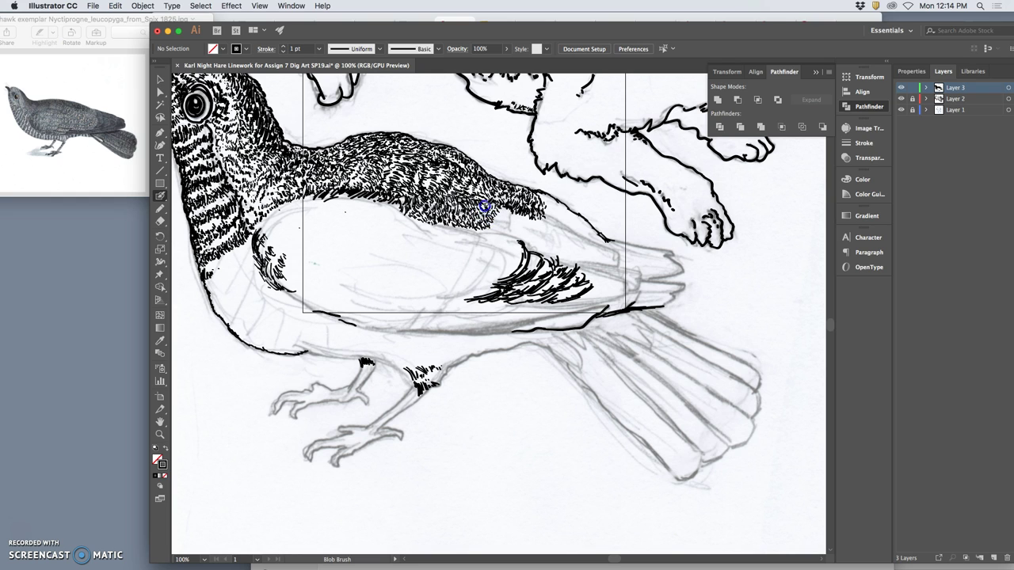
# Continue the dense lower back strokes rearward to just above the dark feathers at the wing's rear.
pyautogui.moveTo(529, 252)
pyautogui.mouseDown()
pyautogui.moveTo(526, 276)
pyautogui.moveTo(505, 255)
pyautogui.moveTo(510, 243)
pyautogui.moveTo(515, 255)
pyautogui.moveTo(511, 225)
pyautogui.mouseUp()
pyautogui.moveTo(491, 208); pyautogui.dragTo(498, 231)
pyautogui.moveTo(501, 216); pyautogui.dragTo(507, 230)
pyautogui.moveTo(529, 219); pyautogui.dragTo(514, 228)
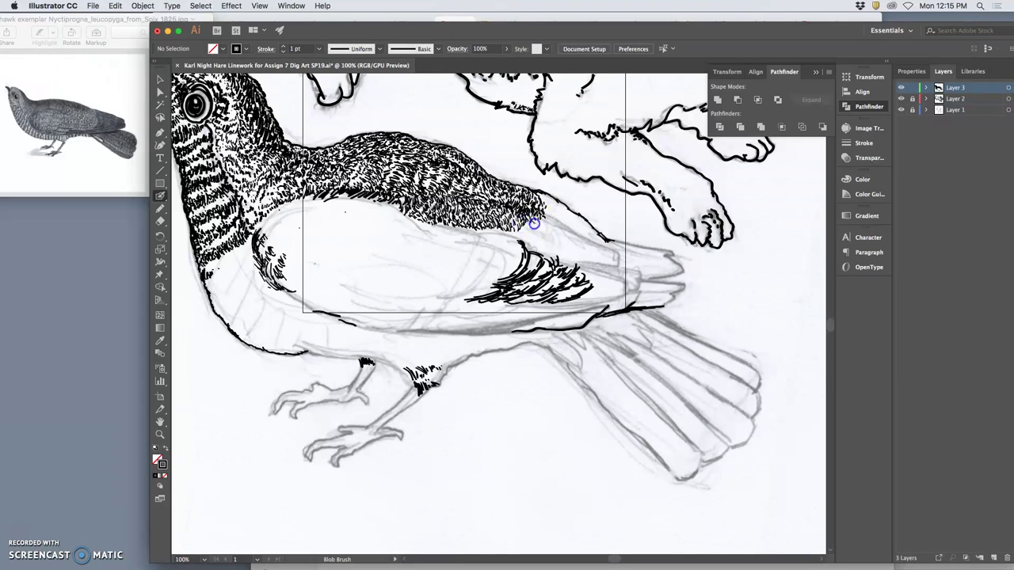
# Ink the curved feather tuft above the dark wing feathers and fill the strip along the back's rear outline.
pyautogui.click(553, 295)
pyautogui.moveTo(553, 295); pyautogui.dragTo(546, 270)
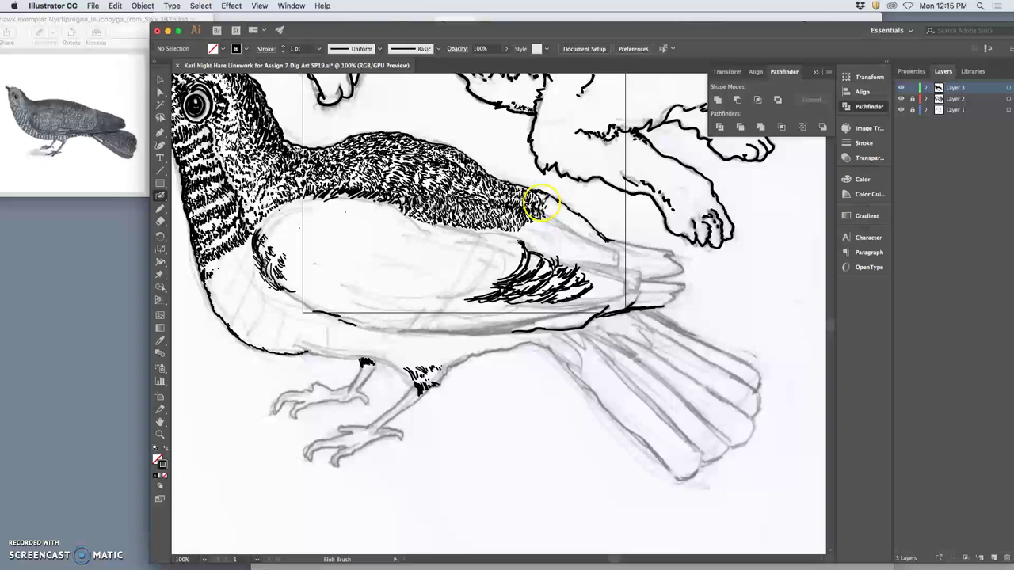
pyautogui.moveTo(534, 233)
pyautogui.mouseDown()
pyautogui.moveTo(527, 247)
pyautogui.moveTo(537, 239)
pyautogui.moveTo(526, 227)
pyautogui.moveTo(532, 231)
pyautogui.mouseUp()
pyautogui.moveTo(556, 232); pyautogui.dragTo(551, 255)
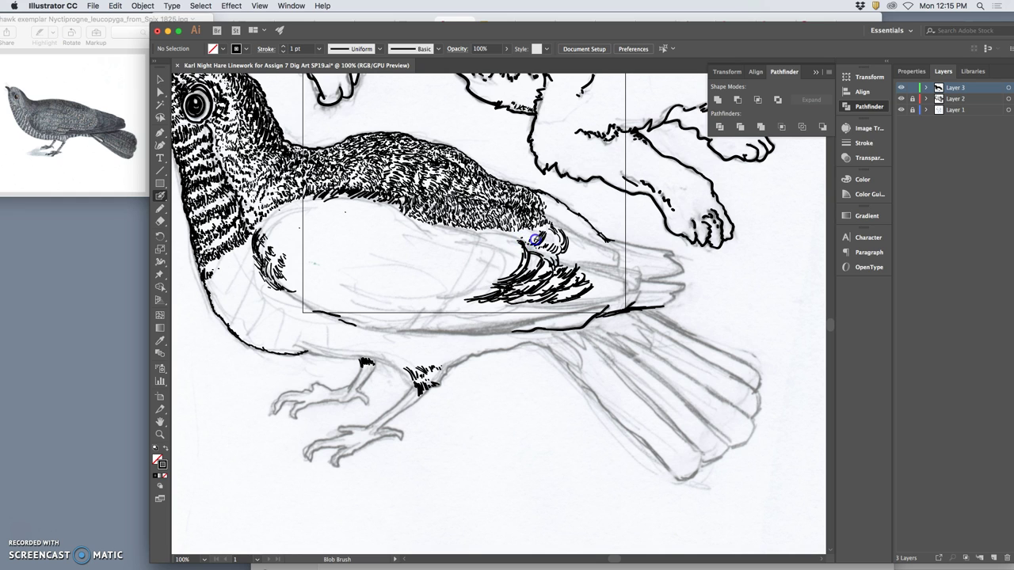
pyautogui.moveTo(535, 240)
pyautogui.mouseDown()
pyautogui.moveTo(561, 236)
pyautogui.moveTo(544, 240)
pyautogui.moveTo(556, 230)
pyautogui.moveTo(550, 243)
pyautogui.moveTo(561, 236)
pyautogui.moveTo(571, 251)
pyautogui.moveTo(580, 243)
pyautogui.moveTo(547, 212)
pyautogui.mouseUp()
pyautogui.moveTo(529, 207)
pyautogui.mouseDown()
pyautogui.moveTo(536, 193)
pyautogui.moveTo(550, 202)
pyautogui.moveTo(543, 209)
pyautogui.moveTo(556, 204)
pyautogui.mouseUp()
pyautogui.moveTo(561, 222)
pyautogui.mouseDown()
pyautogui.moveTo(549, 229)
pyautogui.moveTo(580, 224)
pyautogui.moveTo(586, 232)
pyautogui.moveTo(582, 218)
pyautogui.moveTo(589, 222)
pyautogui.moveTo(575, 247)
pyautogui.moveTo(588, 233)
pyautogui.moveTo(609, 244)
pyautogui.mouseUp()
# Add loose curved feather strokes across the upper front of the wing, just below the back plumage.
pyautogui.moveTo(248, 214)
pyautogui.mouseDown()
pyautogui.moveTo(276, 238)
pyautogui.moveTo(273, 250)
pyautogui.moveTo(278, 237)
pyautogui.moveTo(294, 257)
pyautogui.moveTo(304, 224)
pyautogui.moveTo(329, 232)
pyautogui.moveTo(339, 198)
pyautogui.moveTo(348, 223)
pyautogui.moveTo(354, 206)
pyautogui.moveTo(377, 230)
pyautogui.moveTo(356, 224)
pyautogui.moveTo(373, 242)
pyautogui.moveTo(385, 231)
pyautogui.moveTo(407, 242)
pyautogui.moveTo(388, 213)
pyautogui.moveTo(421, 222)
pyautogui.moveTo(397, 212)
pyautogui.mouseUp()
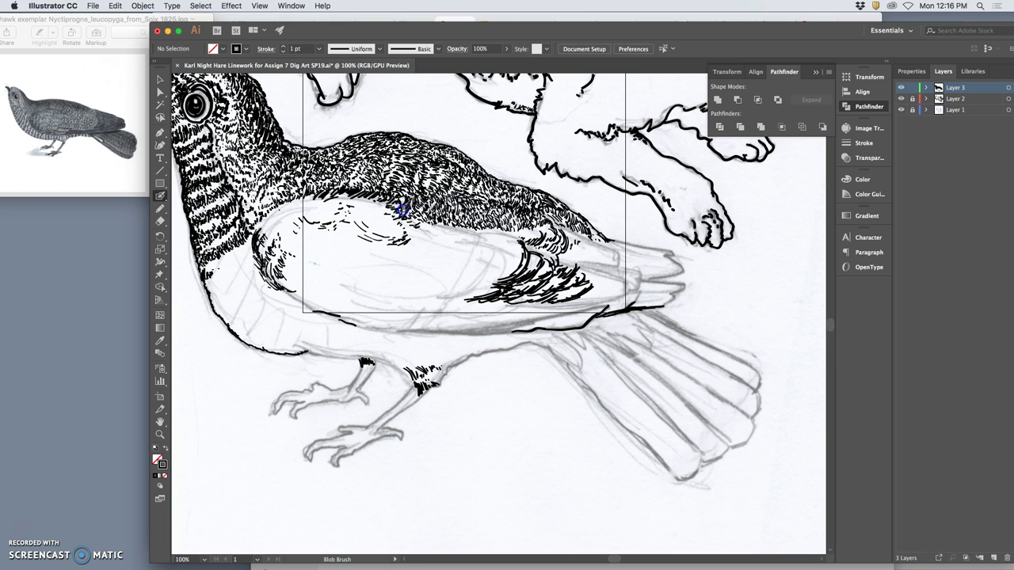
pyautogui.moveTo(403, 211); pyautogui.dragTo(418, 225)
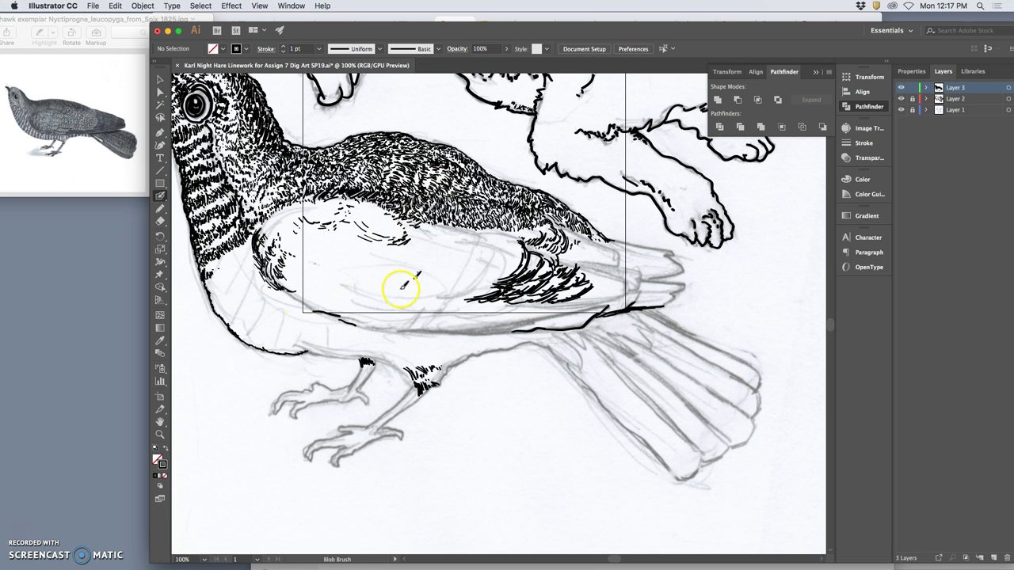
pyautogui.press('space')
pyautogui.moveTo(362, 291); pyautogui.dragTo(487, 403)
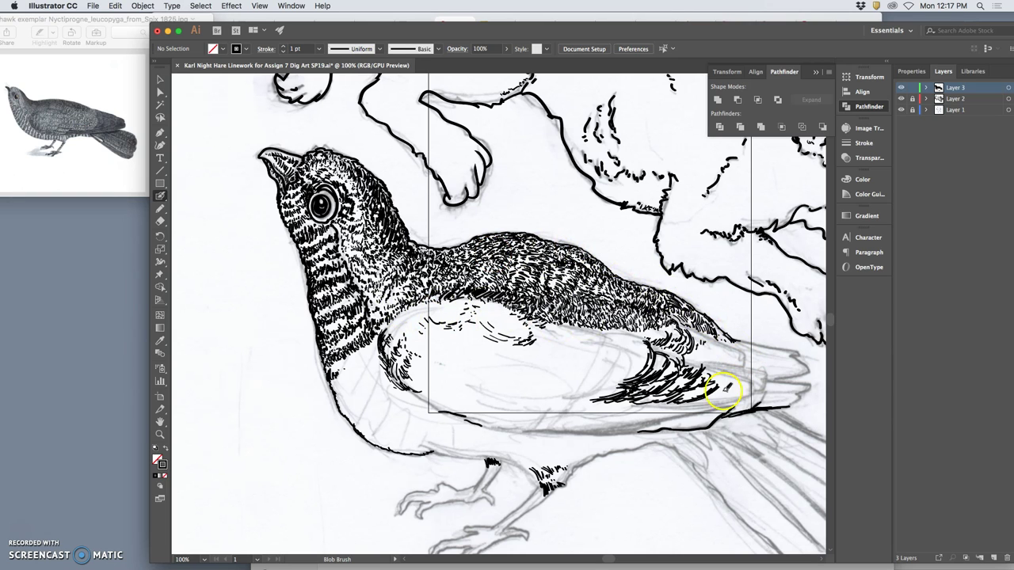
pyautogui.scroll(-5, 572, 380)
pyautogui.hscroll(5, 572, 381)
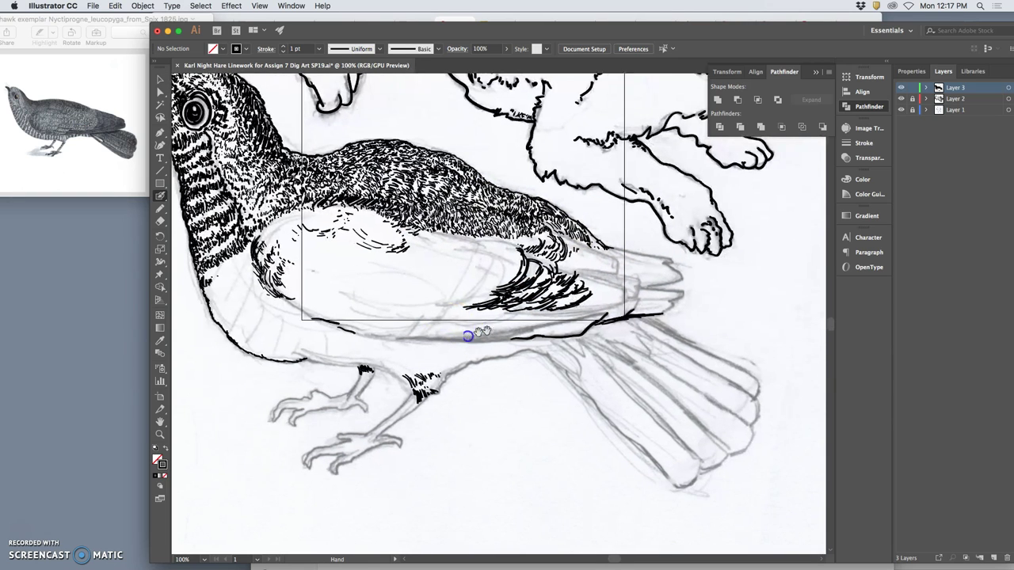
# Add short feather strokes beneath the throat bars, on the lower middle of the wing and along the tail's base.
pyautogui.moveTo(483, 216); pyautogui.dragTo(483, 214)
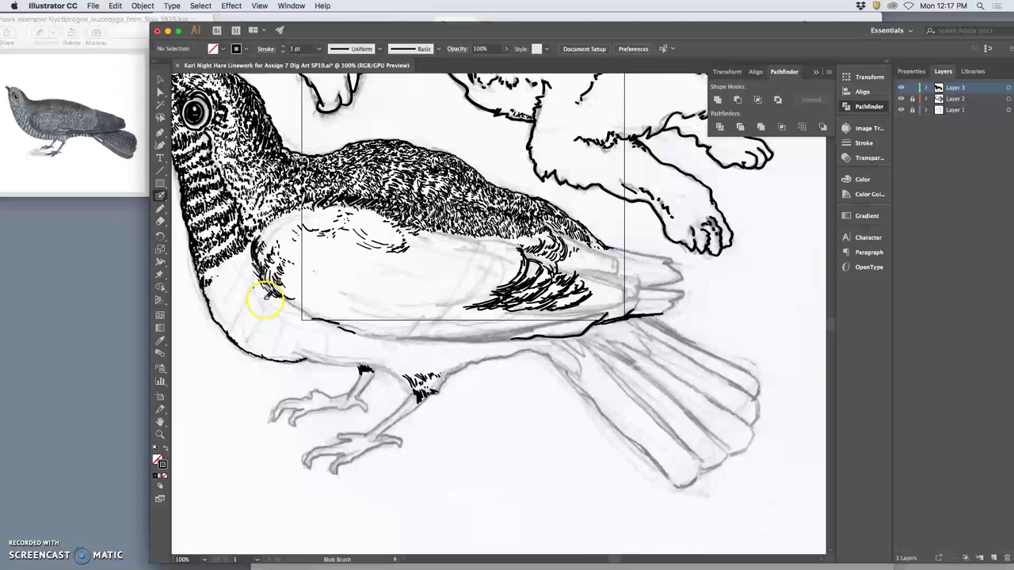
pyautogui.moveTo(206, 279)
pyautogui.mouseDown()
pyautogui.moveTo(212, 295)
pyautogui.moveTo(255, 242)
pyautogui.mouseUp()
pyautogui.moveTo(374, 301); pyautogui.dragTo(397, 295)
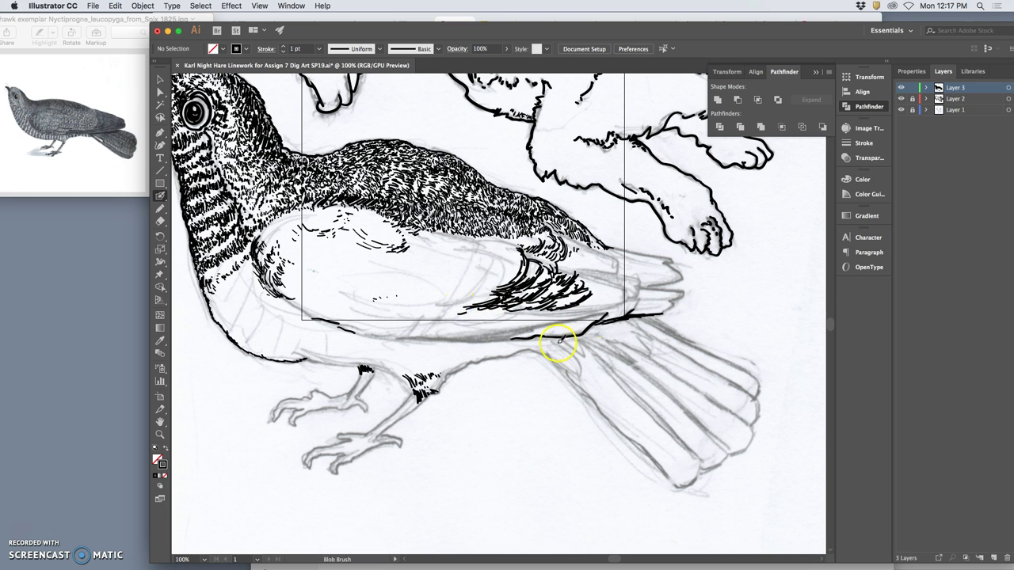
pyautogui.moveTo(559, 341); pyautogui.dragTo(570, 347)
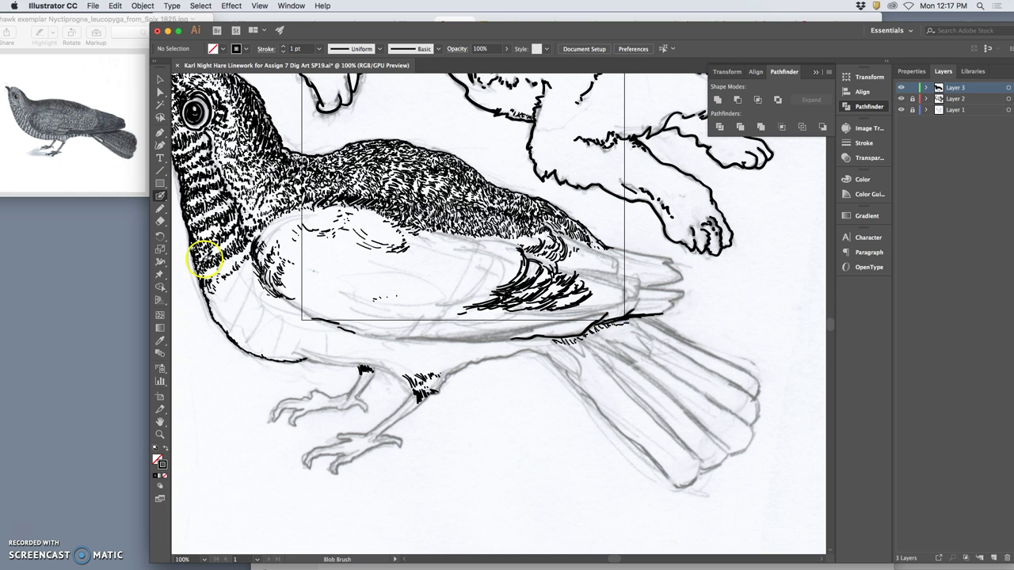
# Set the Blob Brush size to 7 pt and ink another row of barred feathers across the upper breast.
pyautogui.doubleClick(160, 199)
pyautogui.moveTo(460, 372)
pyautogui.mouseDown()
pyautogui.moveTo(409, 366)
pyautogui.moveTo(413, 375)
pyautogui.mouseUp()
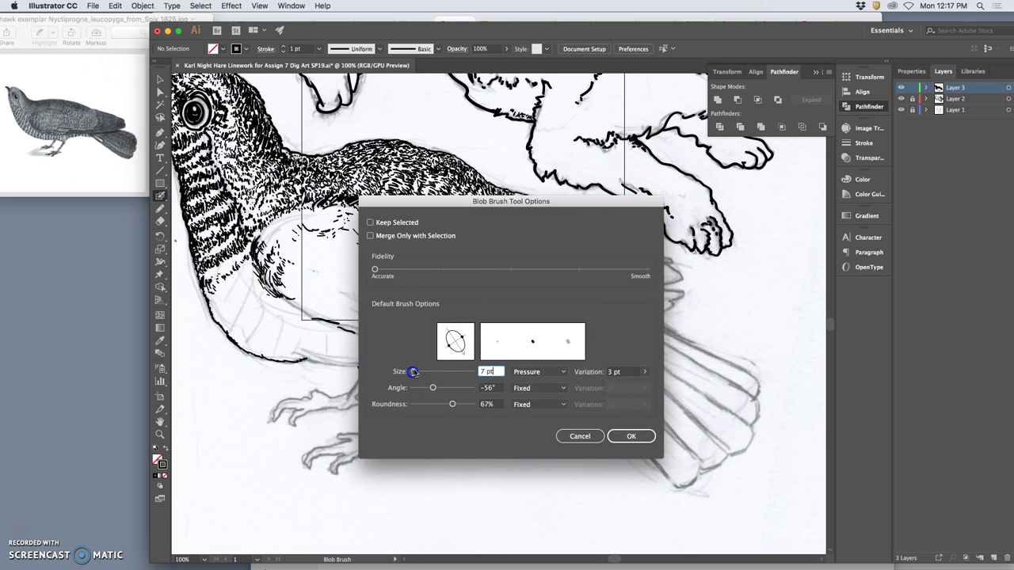
pyautogui.click(631, 435)
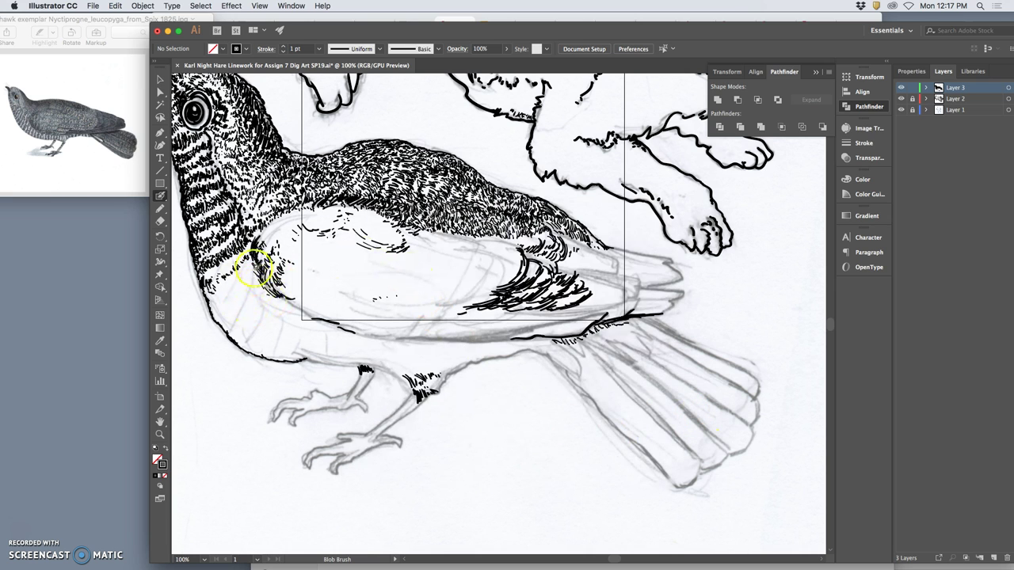
pyautogui.moveTo(254, 268)
pyautogui.mouseDown()
pyautogui.moveTo(234, 282)
pyautogui.moveTo(236, 295)
pyautogui.moveTo(232, 286)
pyautogui.moveTo(210, 308)
pyautogui.moveTo(232, 279)
pyautogui.mouseUp()
pyautogui.moveTo(241, 269); pyautogui.dragTo(240, 274)
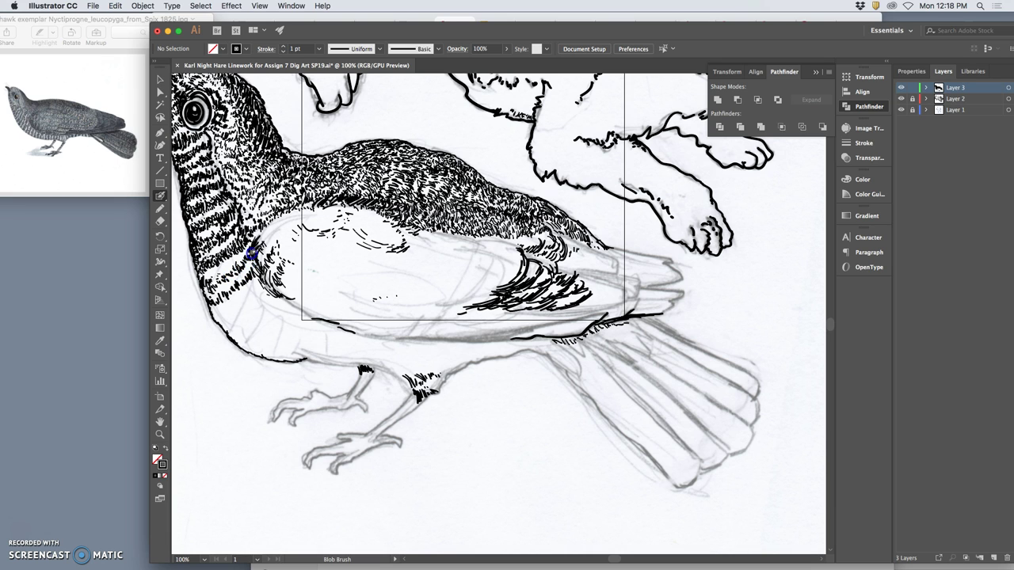
pyautogui.moveTo(255, 242); pyautogui.dragTo(252, 248)
# Ink feather strokes on the lower middle of the wing and darken the shadow along the wing's lower edge.
pyautogui.moveTo(380, 294)
pyautogui.mouseDown()
pyautogui.moveTo(402, 310)
pyautogui.moveTo(443, 299)
pyautogui.mouseUp()
pyautogui.moveTo(445, 292)
pyautogui.mouseDown()
pyautogui.moveTo(434, 276)
pyautogui.moveTo(481, 293)
pyautogui.moveTo(490, 285)
pyautogui.moveTo(497, 292)
pyautogui.moveTo(484, 303)
pyautogui.mouseUp()
pyautogui.moveTo(385, 344); pyautogui.dragTo(404, 345)
pyautogui.moveTo(399, 340); pyautogui.dragTo(416, 341)
pyautogui.moveTo(438, 335)
pyautogui.mouseDown()
pyautogui.moveTo(405, 341)
pyautogui.moveTo(486, 335)
pyautogui.moveTo(440, 347)
pyautogui.moveTo(503, 346)
pyautogui.mouseUp()
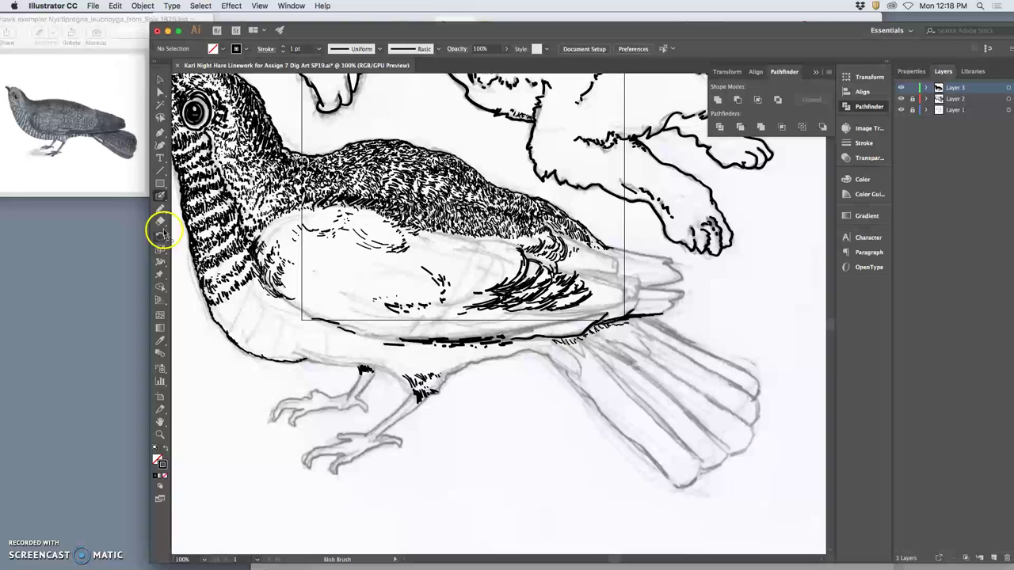
# Adjust the default brush size in the Blob Brush options.
pyautogui.doubleClick(158, 198)
pyautogui.moveTo(418, 373); pyautogui.dragTo(413, 373)
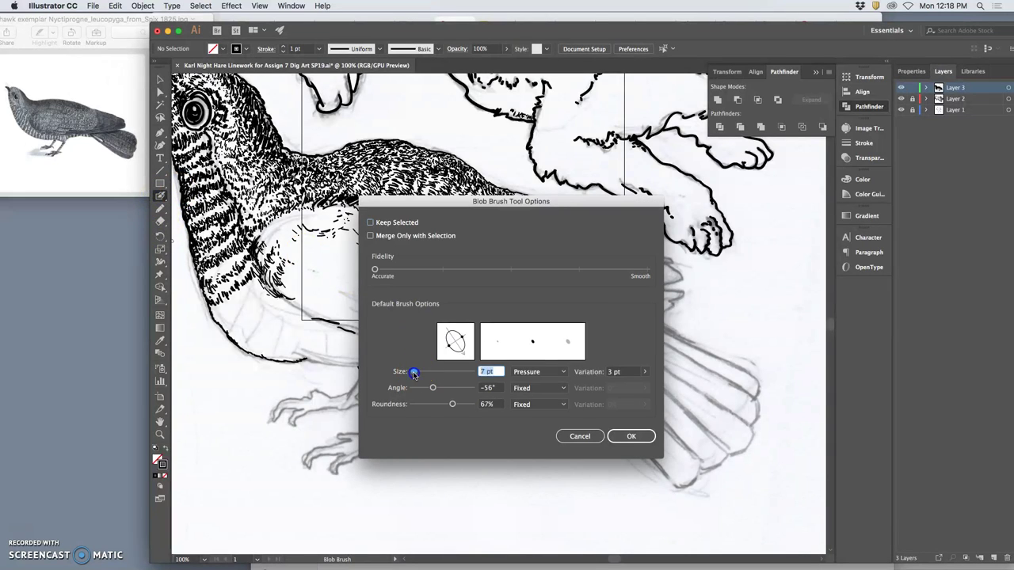